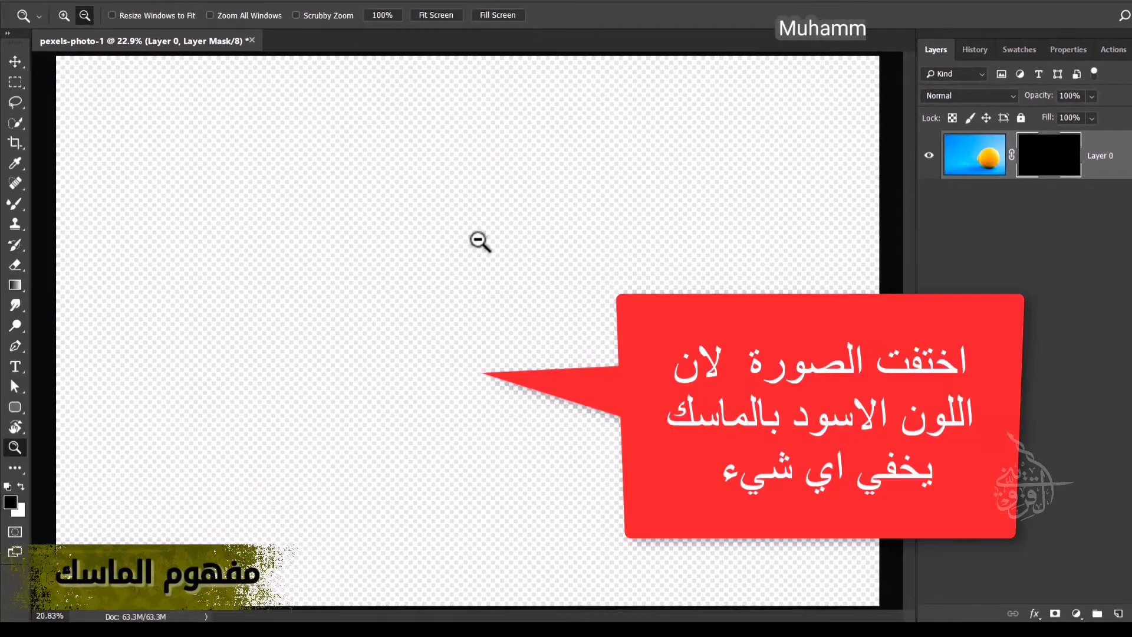
Invert Layer 0's black layer mask to white to reveal the lemon photo.
{"action": "scroll", "coordinate": [438, 247], "scroll_direction": "down", "scroll_amount": 5}
{"action": "scroll", "coordinate": [439, 247], "scroll_direction": "up", "scroll_amount": 3}
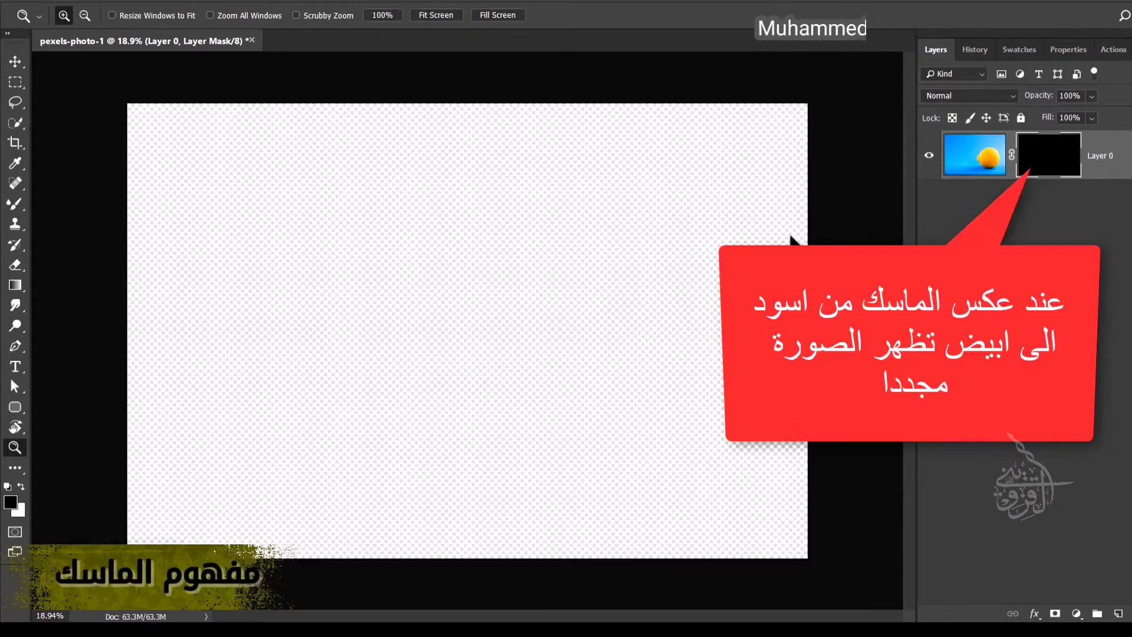
{"action": "key", "text": "ctrl+i"}
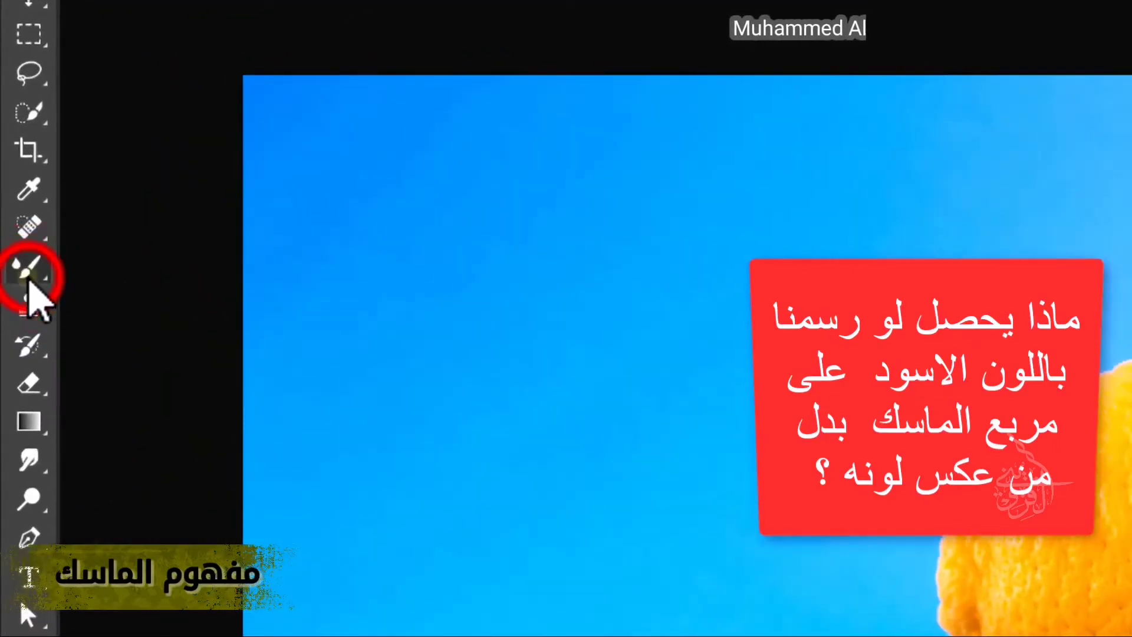
With the Brush tool, paint a black zigzag over the blue background and a curved stroke over the lemon on Layer 0's mask.
{"action": "right_click", "coordinate": [31, 272]}
{"action": "left_click", "coordinate": [118, 263]}
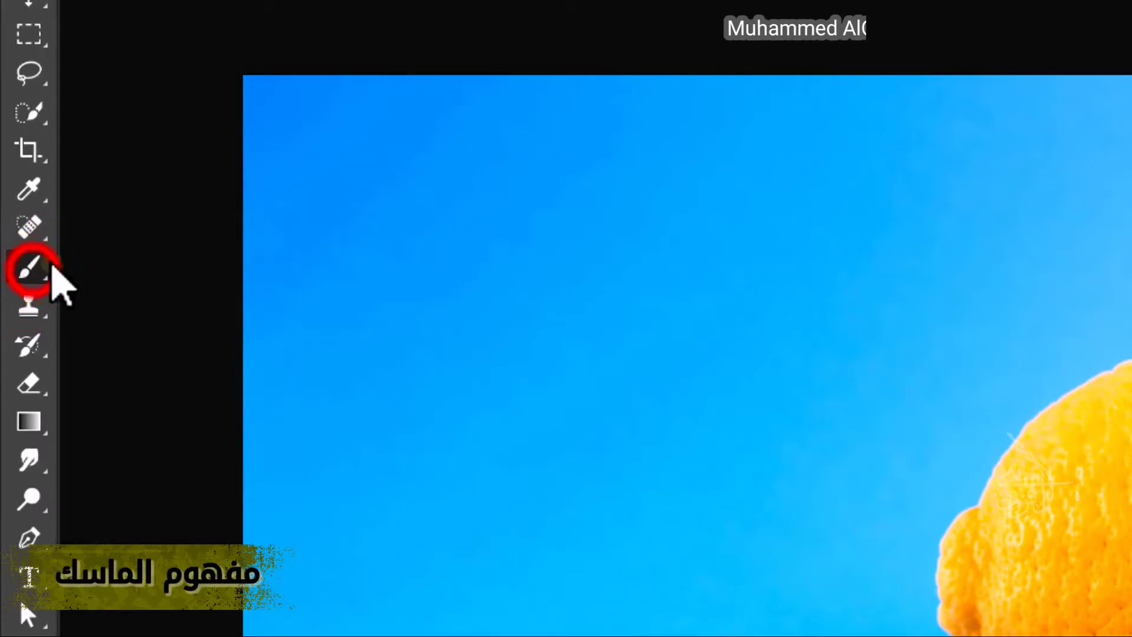
{"action": "right_click", "coordinate": [34, 269]}
{"action": "left_click", "coordinate": [126, 263]}
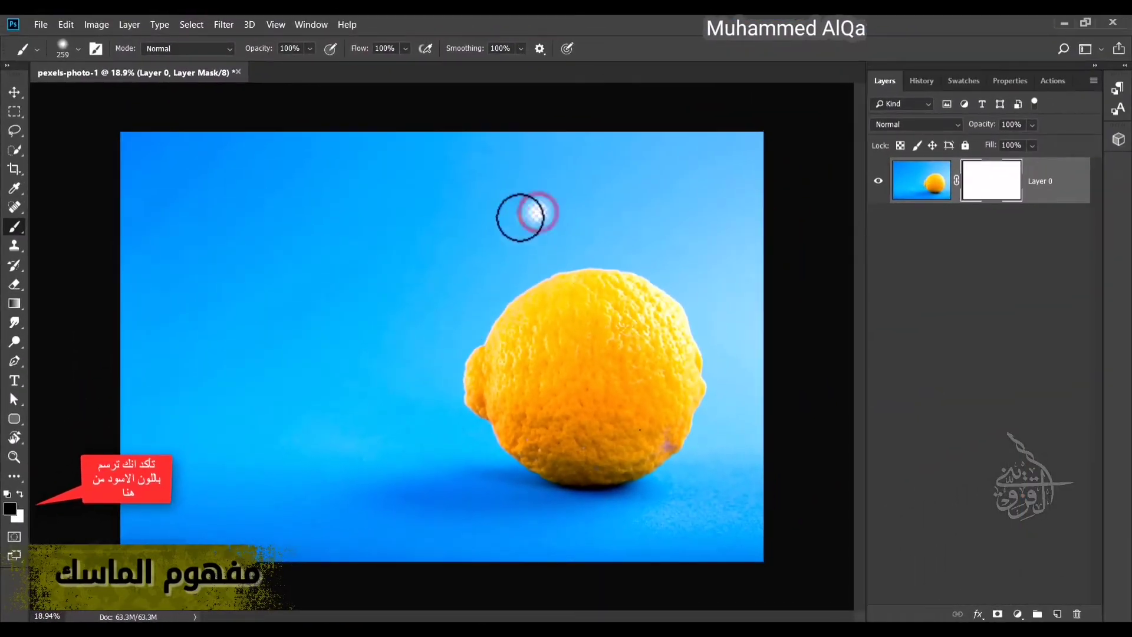
{"action": "mouse_move", "coordinate": [519, 218]}
{"action": "left_mouse_down"}
{"action": "mouse_move", "coordinate": [335, 269]}
{"action": "mouse_move", "coordinate": [392, 275]}
{"action": "left_mouse_up"}
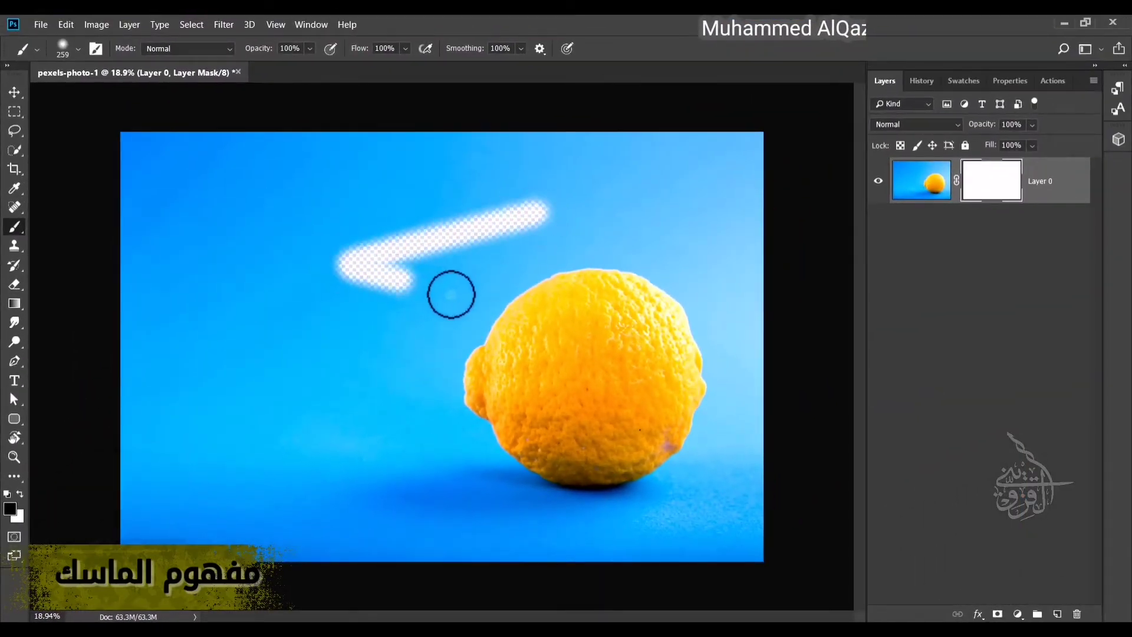
{"action": "left_click_drag", "start_coordinate": [397, 322], "coordinate": [305, 377]}
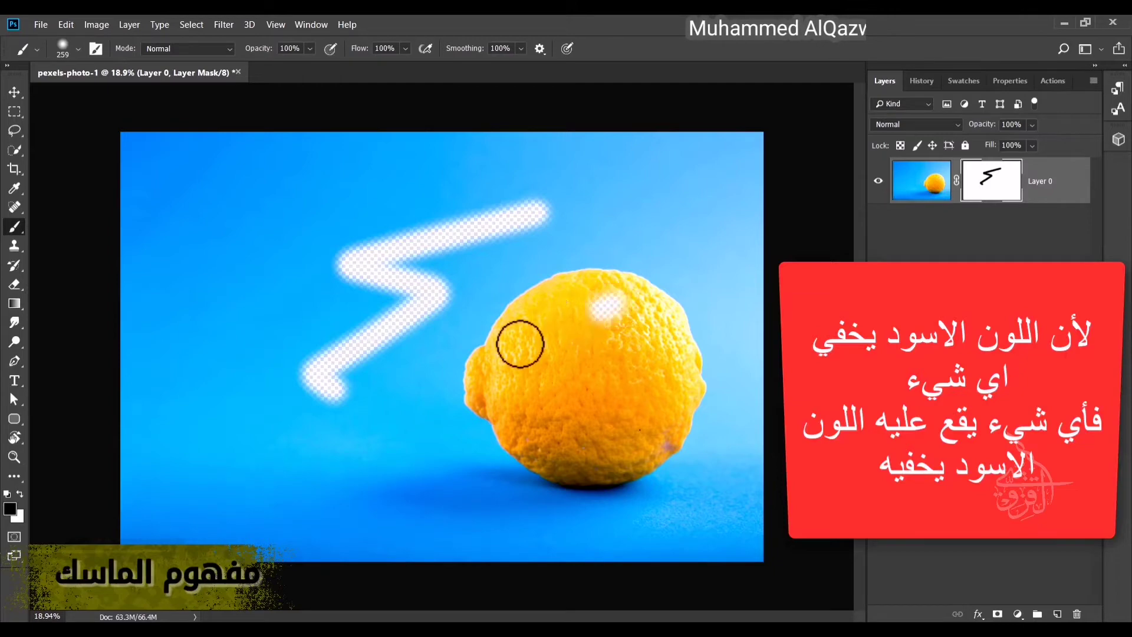
{"action": "mouse_move", "coordinate": [520, 344]}
{"action": "left_mouse_down"}
{"action": "mouse_move", "coordinate": [500, 353]}
{"action": "mouse_move", "coordinate": [517, 390]}
{"action": "mouse_move", "coordinate": [577, 425]}
{"action": "mouse_move", "coordinate": [633, 378]}
{"action": "left_mouse_up"}
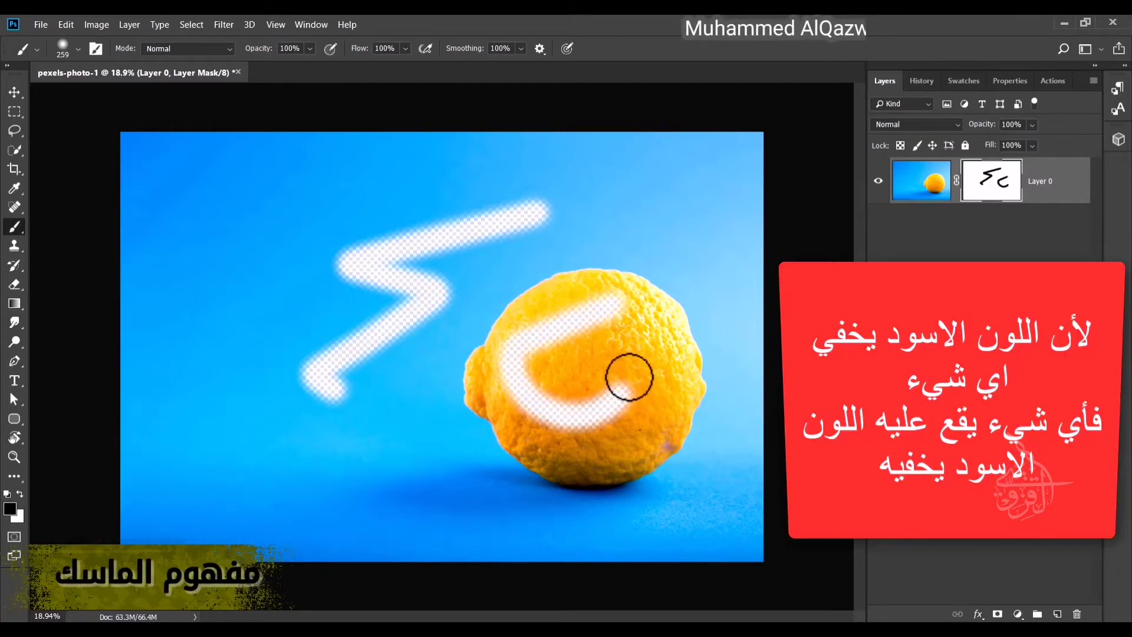
Enlarge the soft brush to 495 px and paint black on the mask over the middle of the lemon.
{"action": "right_click", "coordinate": [637, 375]}
{"action": "left_click_drag", "start_coordinate": [779, 405], "coordinate": [791, 405]}
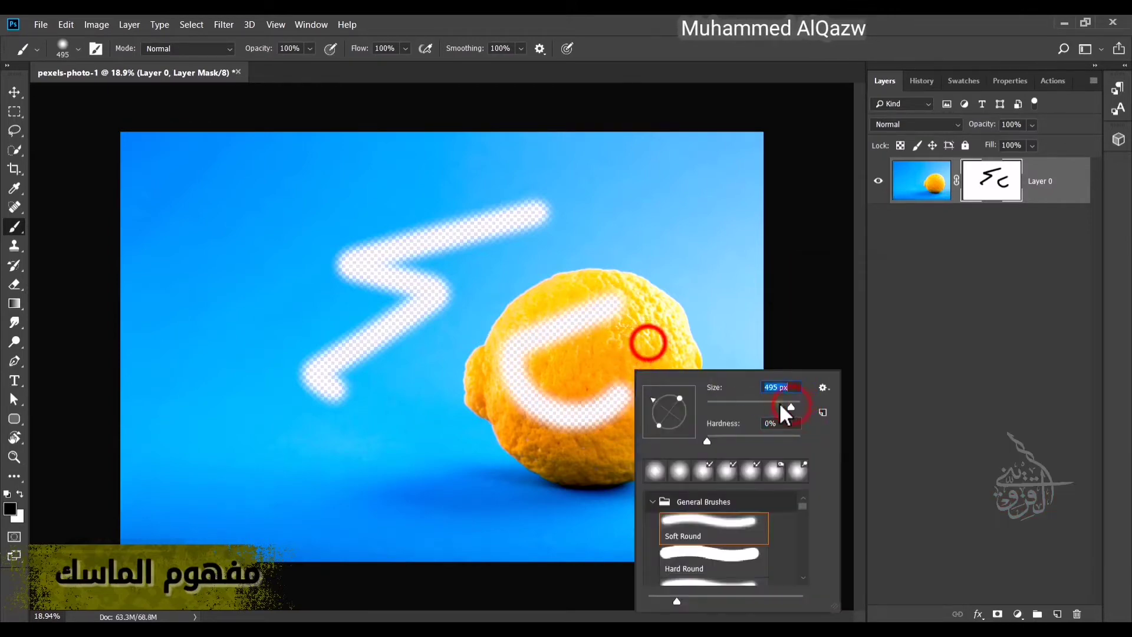
{"action": "mouse_move", "coordinate": [649, 341]}
{"action": "left_mouse_down"}
{"action": "mouse_move", "coordinate": [633, 320]}
{"action": "mouse_move", "coordinate": [563, 305]}
{"action": "mouse_move", "coordinate": [513, 346]}
{"action": "mouse_move", "coordinate": [511, 395]}
{"action": "mouse_move", "coordinate": [553, 441]}
{"action": "mouse_move", "coordinate": [629, 428]}
{"action": "mouse_move", "coordinate": [659, 359]}
{"action": "mouse_move", "coordinate": [606, 321]}
{"action": "mouse_move", "coordinate": [575, 342]}
{"action": "mouse_move", "coordinate": [567, 401]}
{"action": "mouse_move", "coordinate": [615, 365]}
{"action": "mouse_move", "coordinate": [563, 352]}
{"action": "left_mouse_up"}
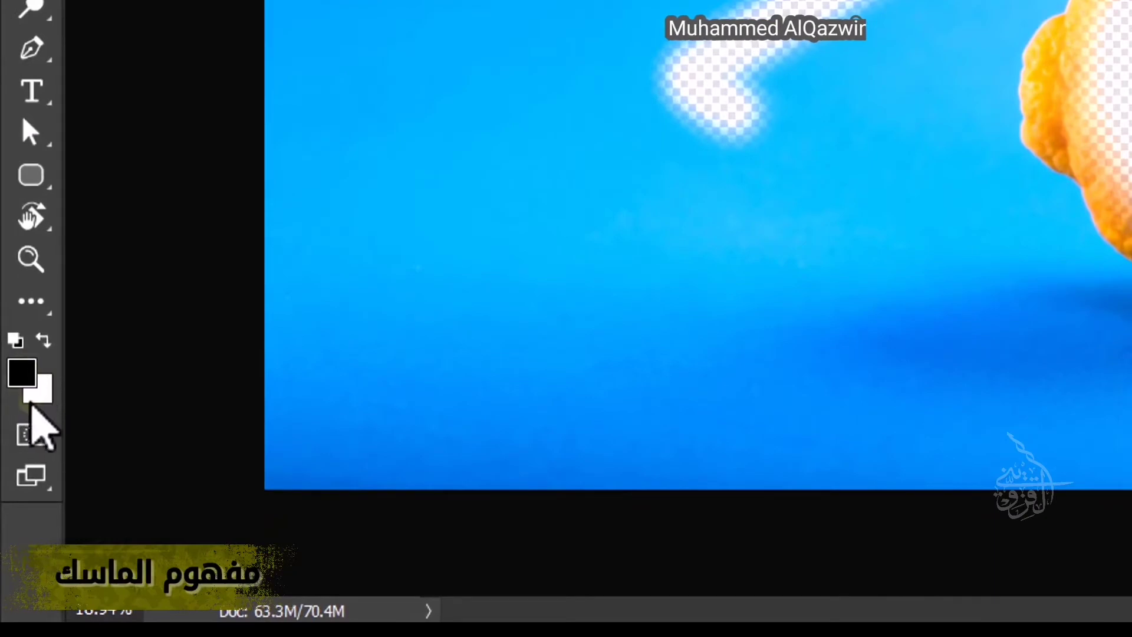
Switch the brush color to white and paint over the hidden zigzag and lemon areas to restore them.
{"action": "left_click", "coordinate": [43, 341]}
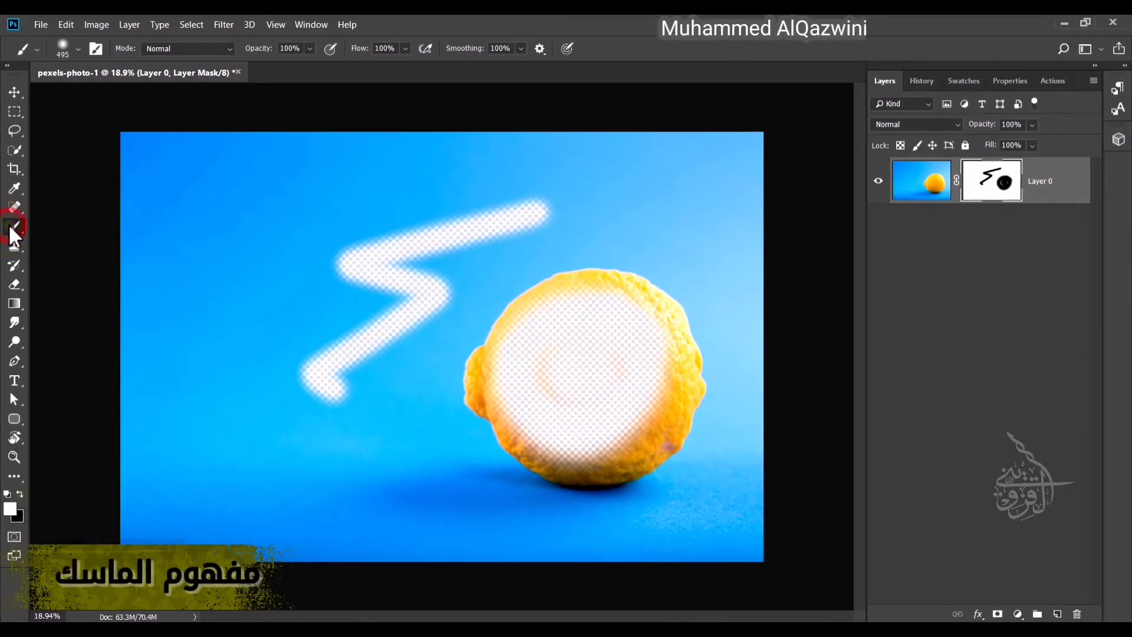
{"action": "mouse_move", "coordinate": [538, 210]}
{"action": "left_mouse_down"}
{"action": "mouse_move", "coordinate": [334, 268]}
{"action": "mouse_move", "coordinate": [416, 306]}
{"action": "mouse_move", "coordinate": [307, 372]}
{"action": "mouse_move", "coordinate": [334, 395]}
{"action": "mouse_move", "coordinate": [351, 367]}
{"action": "mouse_move", "coordinate": [429, 318]}
{"action": "mouse_move", "coordinate": [438, 287]}
{"action": "mouse_move", "coordinate": [397, 255]}
{"action": "mouse_move", "coordinate": [499, 242]}
{"action": "mouse_move", "coordinate": [543, 212]}
{"action": "left_mouse_up"}
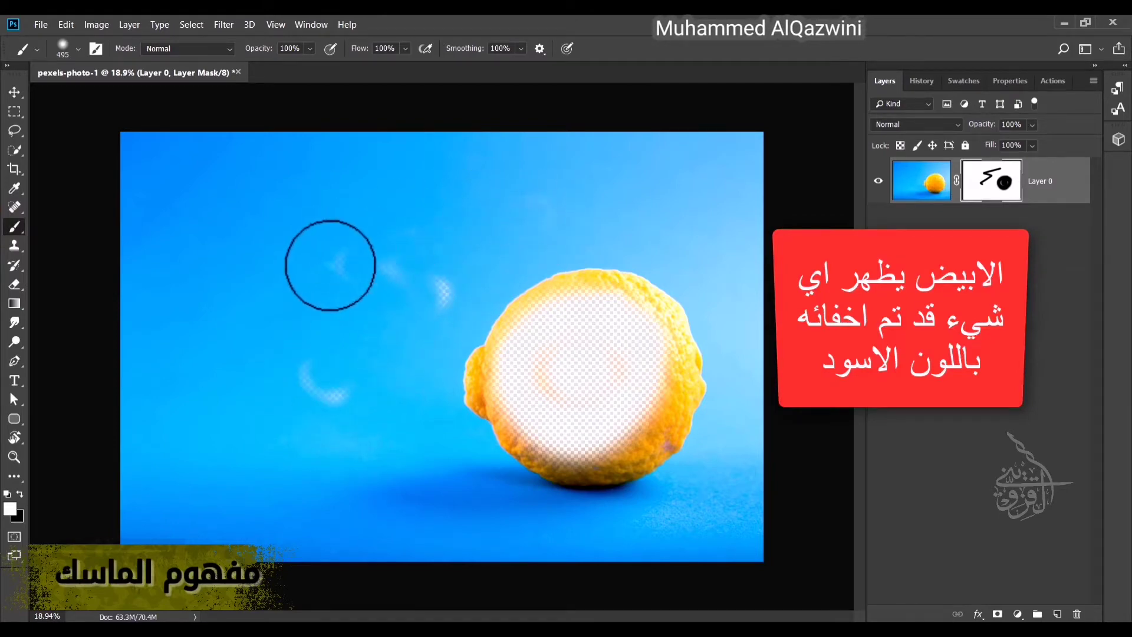
{"action": "mouse_move", "coordinate": [330, 266]}
{"action": "left_mouse_down"}
{"action": "mouse_move", "coordinate": [429, 281]}
{"action": "mouse_move", "coordinate": [434, 311]}
{"action": "mouse_move", "coordinate": [291, 392]}
{"action": "mouse_move", "coordinate": [346, 400]}
{"action": "mouse_move", "coordinate": [305, 366]}
{"action": "mouse_move", "coordinate": [427, 318]}
{"action": "mouse_move", "coordinate": [415, 276]}
{"action": "mouse_move", "coordinate": [331, 252]}
{"action": "mouse_move", "coordinate": [462, 298]}
{"action": "mouse_move", "coordinate": [397, 278]}
{"action": "mouse_move", "coordinate": [533, 345]}
{"action": "mouse_move", "coordinate": [622, 312]}
{"action": "mouse_move", "coordinate": [503, 325]}
{"action": "mouse_move", "coordinate": [643, 336]}
{"action": "mouse_move", "coordinate": [625, 287]}
{"action": "mouse_move", "coordinate": [575, 285]}
{"action": "mouse_move", "coordinate": [614, 300]}
{"action": "mouse_move", "coordinate": [655, 351]}
{"action": "mouse_move", "coordinate": [532, 439]}
{"action": "mouse_move", "coordinate": [483, 376]}
{"action": "mouse_move", "coordinate": [529, 332]}
{"action": "mouse_move", "coordinate": [494, 387]}
{"action": "mouse_move", "coordinate": [585, 448]}
{"action": "mouse_move", "coordinate": [694, 362]}
{"action": "mouse_move", "coordinate": [655, 340]}
{"action": "mouse_move", "coordinate": [647, 409]}
{"action": "mouse_move", "coordinate": [525, 442]}
{"action": "mouse_move", "coordinate": [524, 355]}
{"action": "mouse_move", "coordinate": [596, 342]}
{"action": "mouse_move", "coordinate": [556, 371]}
{"action": "mouse_move", "coordinate": [567, 437]}
{"action": "mouse_move", "coordinate": [655, 405]}
{"action": "mouse_move", "coordinate": [584, 451]}
{"action": "mouse_move", "coordinate": [542, 459]}
{"action": "mouse_move", "coordinate": [551, 416]}
{"action": "mouse_move", "coordinate": [624, 375]}
{"action": "mouse_move", "coordinate": [584, 372]}
{"action": "mouse_move", "coordinate": [547, 428]}
{"action": "mouse_move", "coordinate": [653, 407]}
{"action": "mouse_move", "coordinate": [580, 472]}
{"action": "mouse_move", "coordinate": [514, 453]}
{"action": "mouse_move", "coordinate": [509, 375]}
{"action": "mouse_move", "coordinate": [606, 323]}
{"action": "mouse_move", "coordinate": [574, 283]}
{"action": "mouse_move", "coordinate": [543, 311]}
{"action": "mouse_move", "coordinate": [604, 288]}
{"action": "mouse_move", "coordinate": [524, 323]}
{"action": "mouse_move", "coordinate": [627, 329]}
{"action": "left_mouse_up"}
Delete the layer mask from Layer 0, keeping only the full lemon photo.
{"action": "key", "text": "z"}
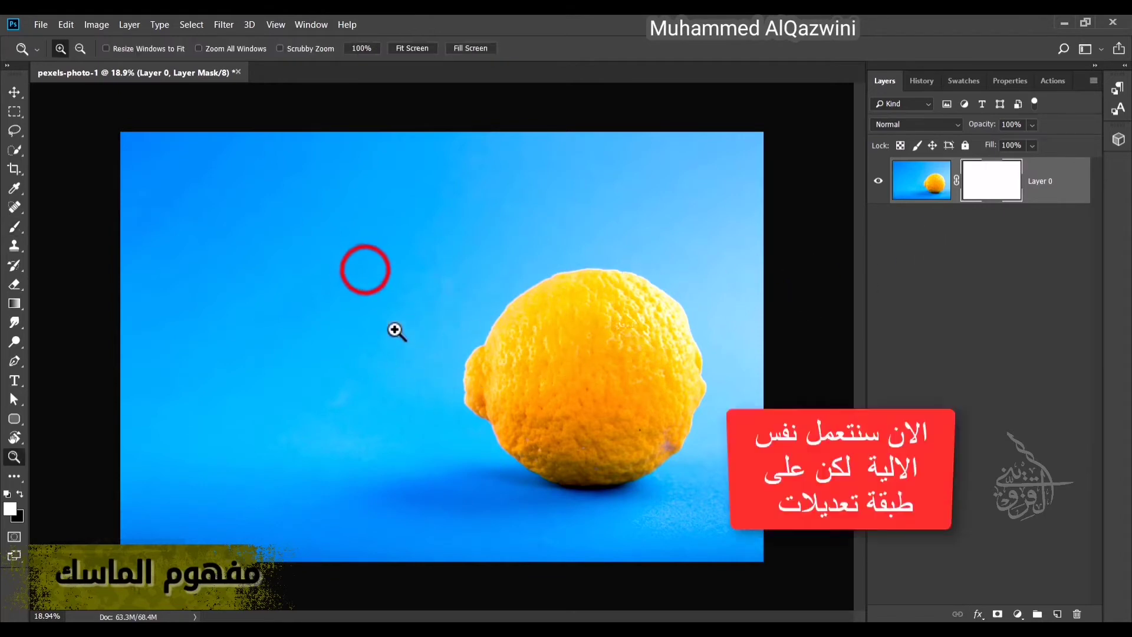
{"action": "right_click", "coordinate": [358, 268]}
{"action": "left_click", "coordinate": [364, 270]}
{"action": "scroll", "coordinate": [436, 283], "scroll_direction": "down", "scroll_amount": 1}
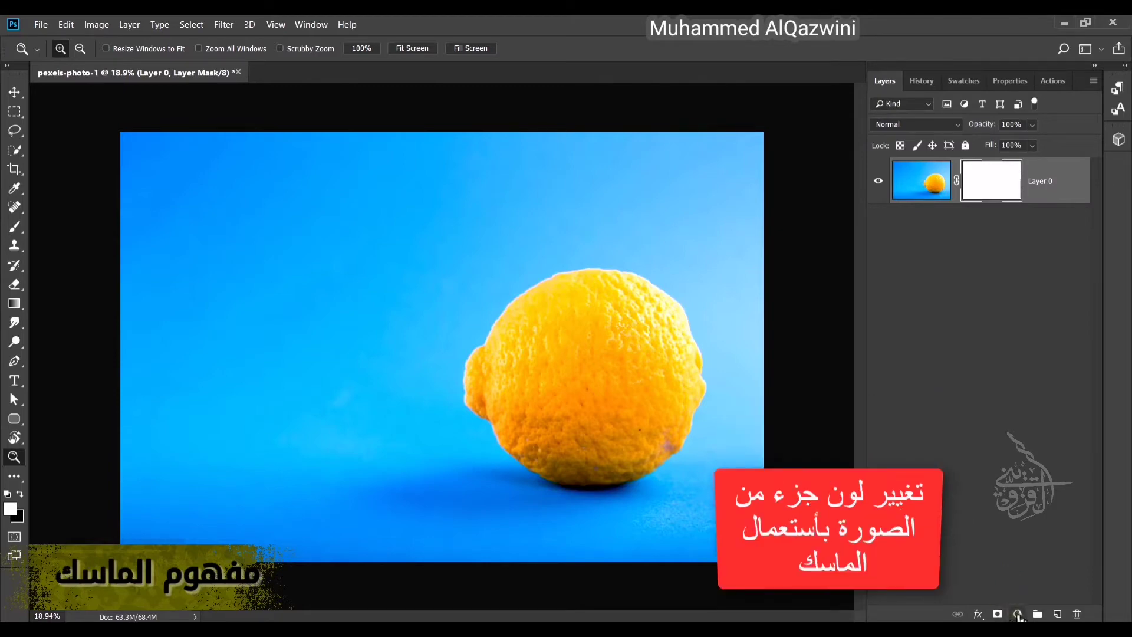
{"action": "right_click", "coordinate": [1040, 185]}
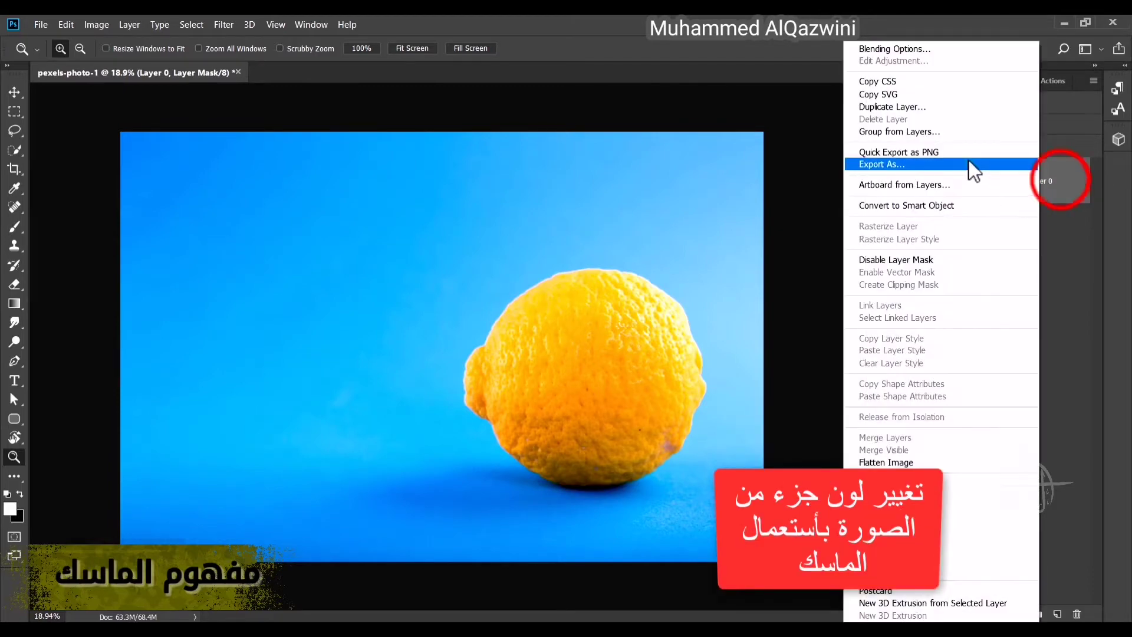
{"action": "left_click", "coordinate": [1061, 183]}
{"action": "right_click", "coordinate": [1062, 185]}
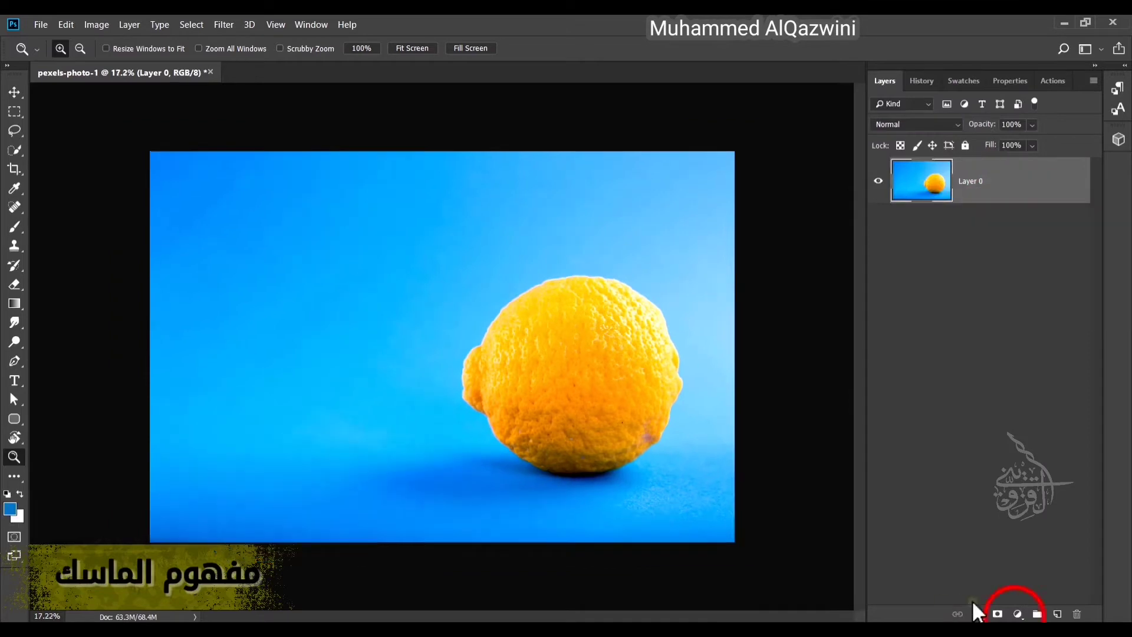
Add a Hue/Saturation adjustment layer above the photo and set its Hue to +180.
{"action": "left_click", "coordinate": [1016, 616]}
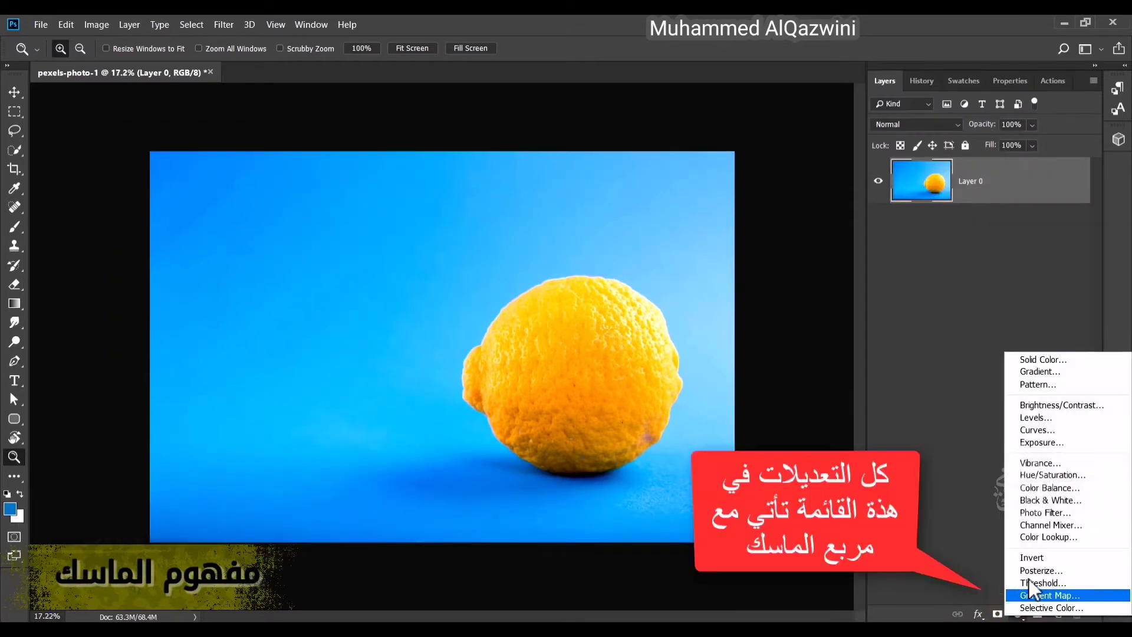
{"action": "left_click", "coordinate": [1041, 475]}
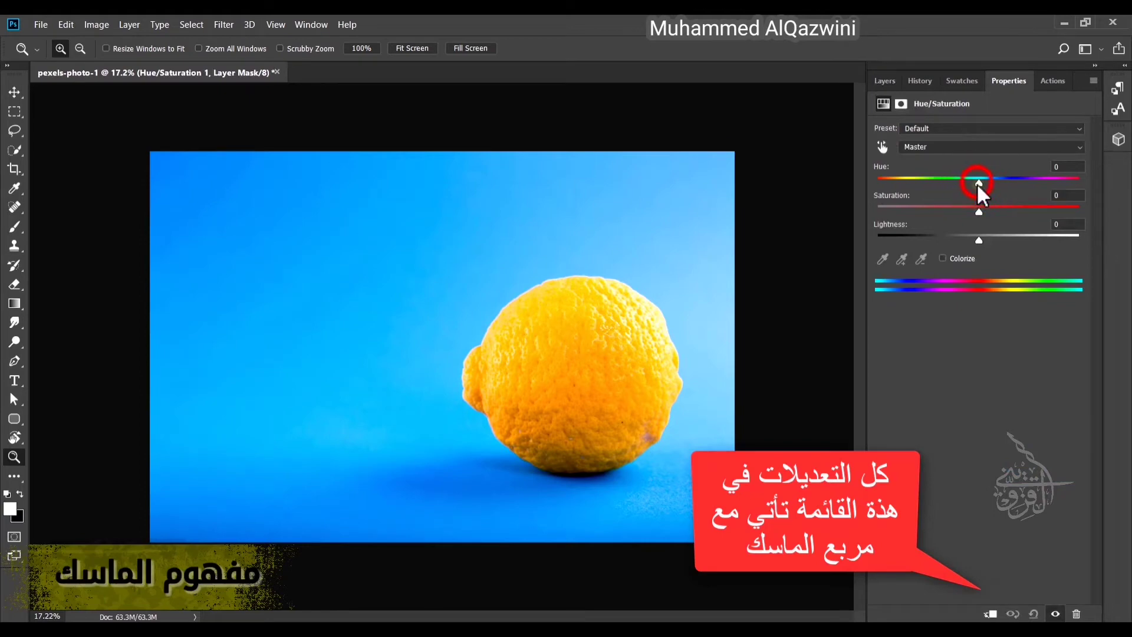
{"action": "left_click_drag", "start_coordinate": [978, 184], "coordinate": [1091, 200]}
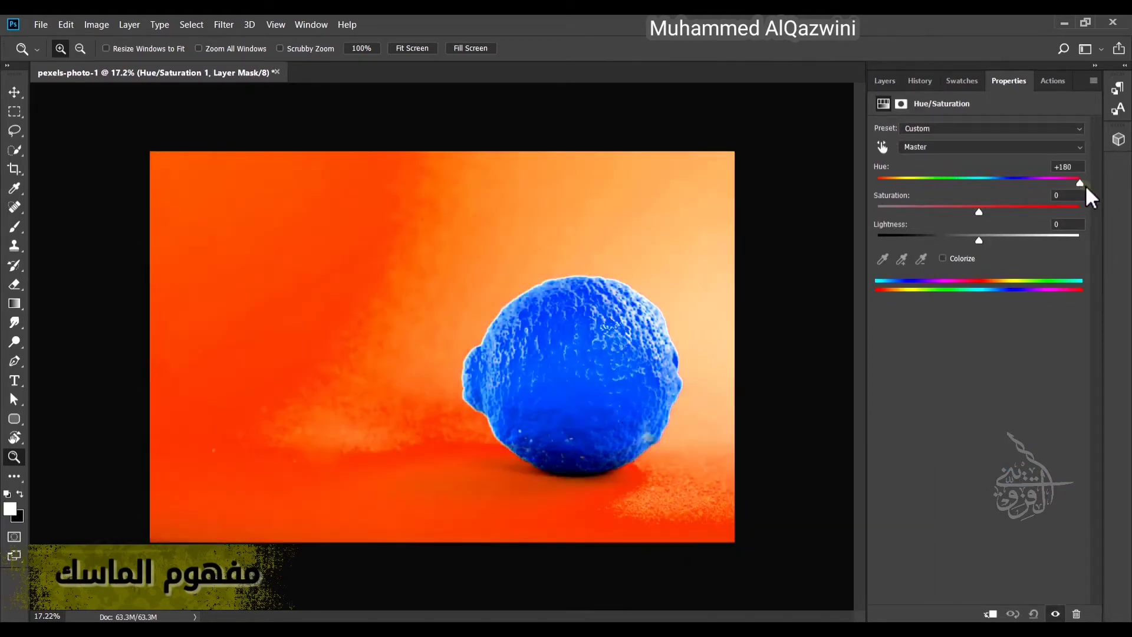
Invert the Hue/Saturation layer's mask from white to black to hide the adjustment.
{"action": "left_click", "coordinate": [892, 79]}
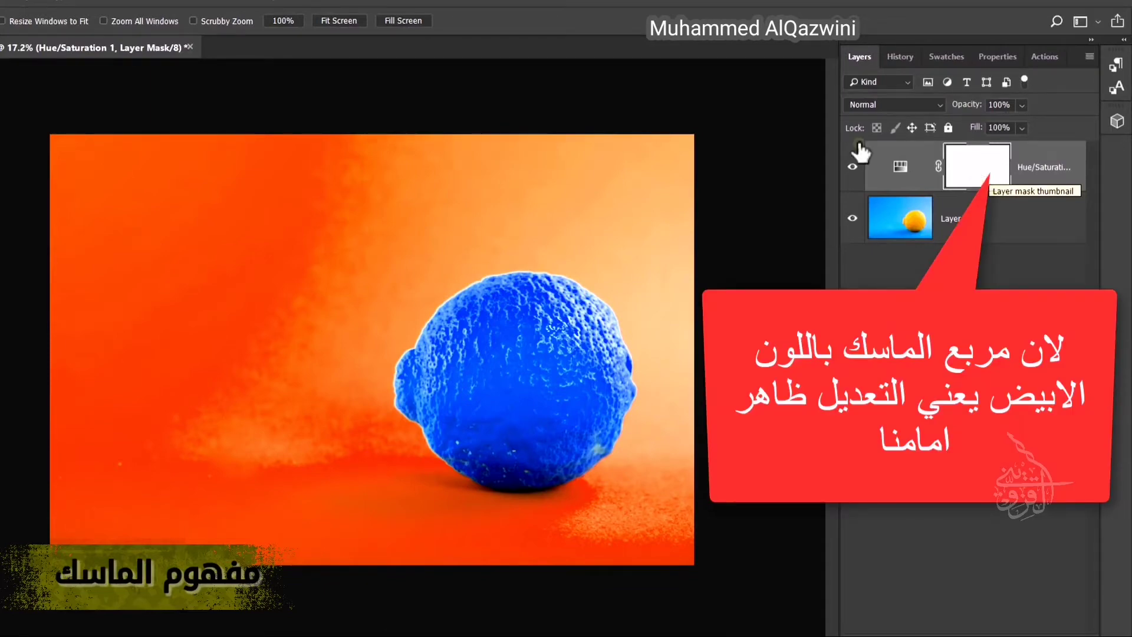
{"action": "left_click", "coordinate": [97, 24]}
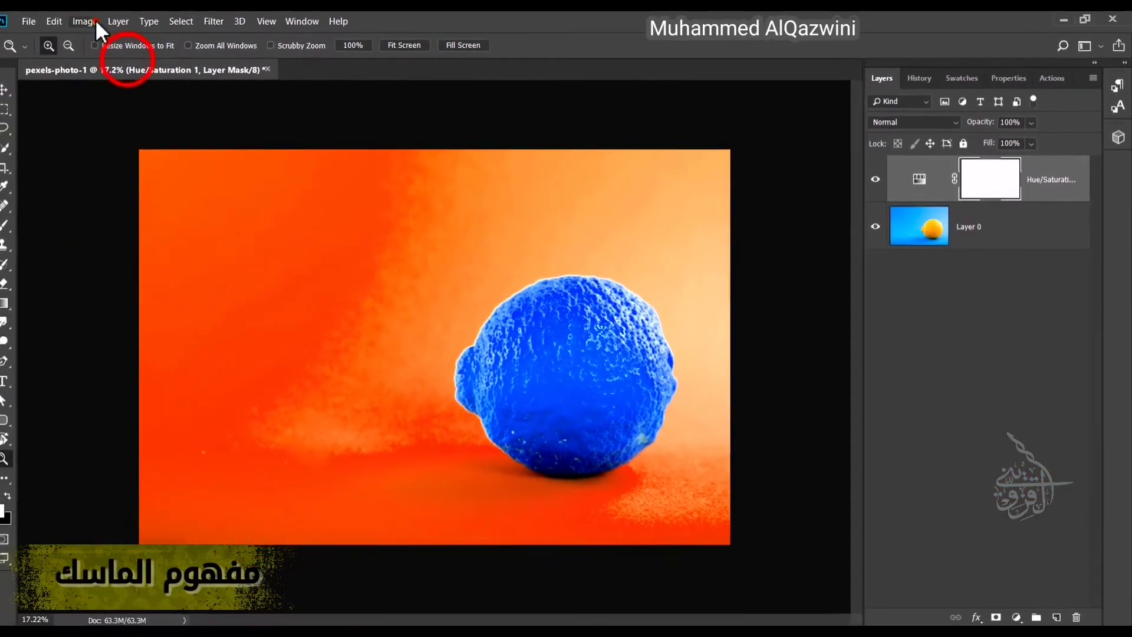
{"action": "left_click", "coordinate": [118, 59]}
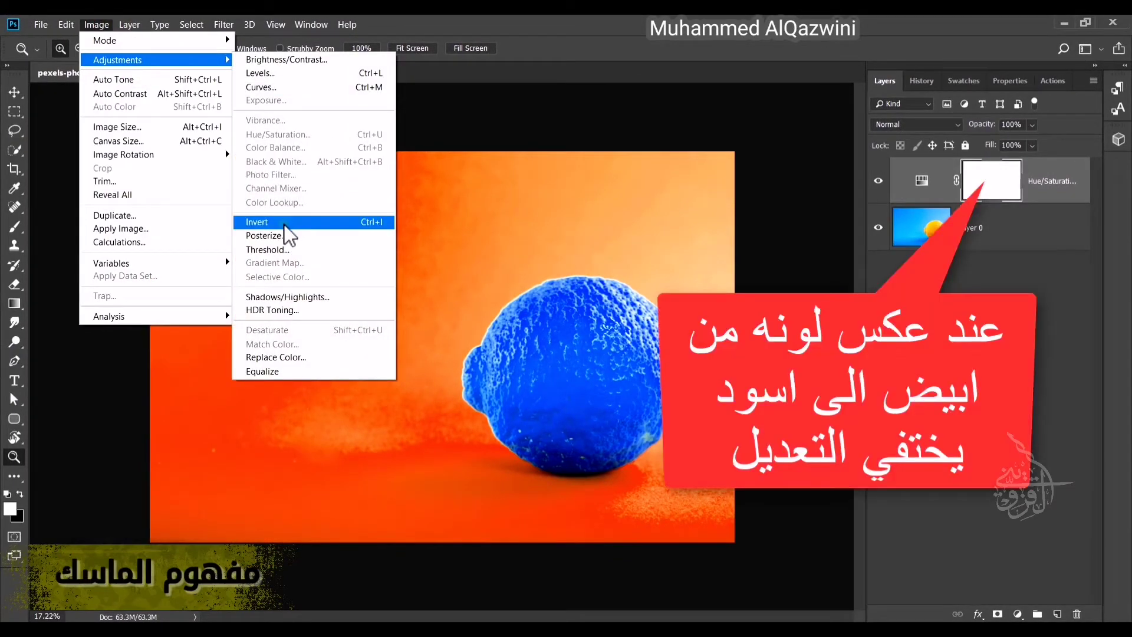
{"action": "left_click", "coordinate": [281, 225]}
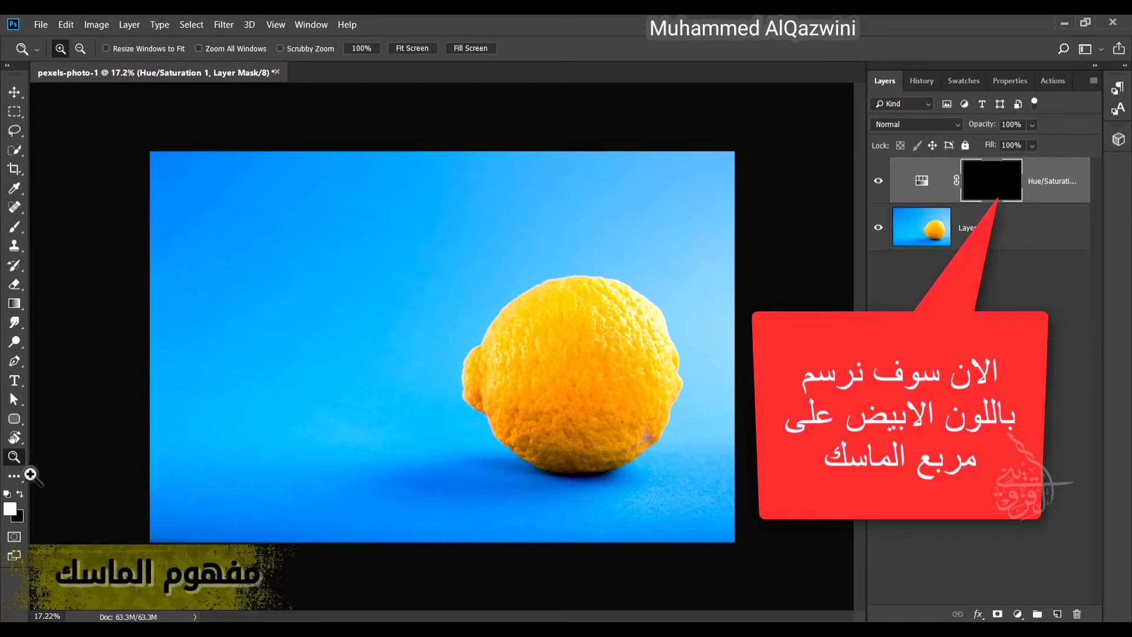
With the Brush tool and white (ffffff), paint the adjustment mask over the lemon and a streak across the adjacent background.
{"action": "left_click", "coordinate": [15, 226]}
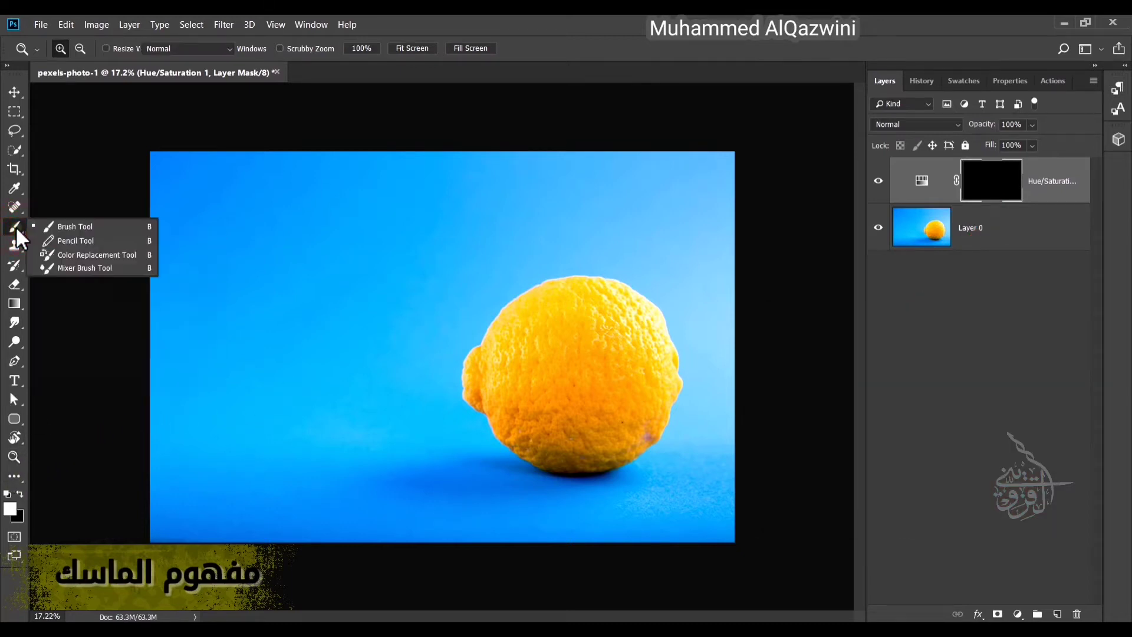
{"action": "left_click", "coordinate": [11, 509]}
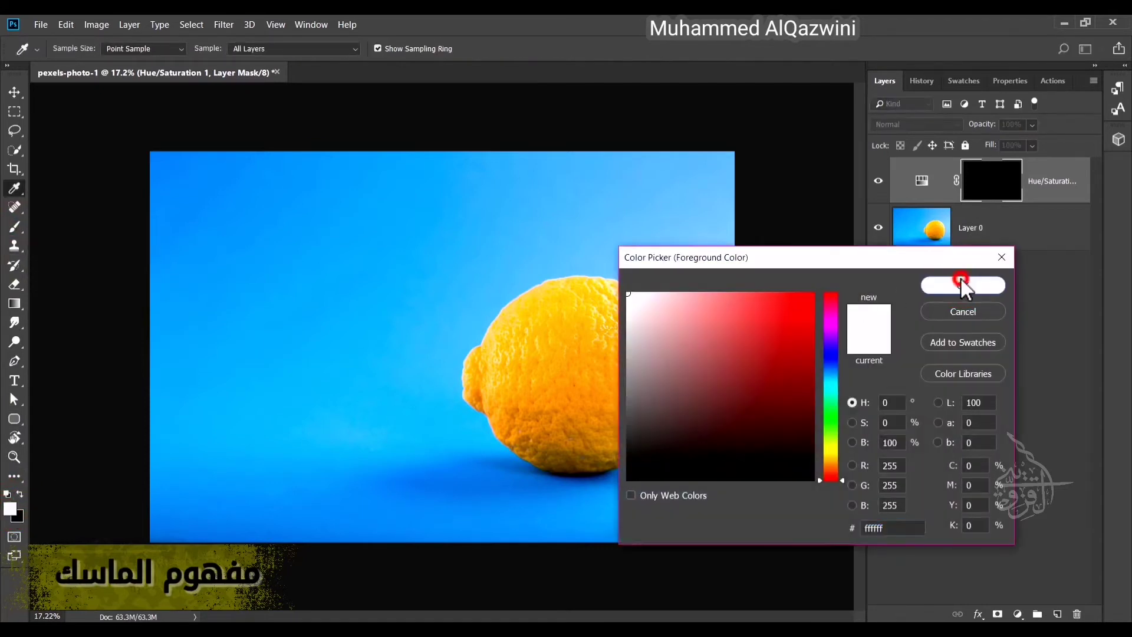
{"action": "left_click", "coordinate": [962, 285]}
{"action": "mouse_move", "coordinate": [614, 301]}
{"action": "left_mouse_down"}
{"action": "mouse_move", "coordinate": [533, 318]}
{"action": "mouse_move", "coordinate": [519, 340]}
{"action": "mouse_move", "coordinate": [517, 406]}
{"action": "mouse_move", "coordinate": [558, 432]}
{"action": "mouse_move", "coordinate": [607, 421]}
{"action": "mouse_move", "coordinate": [629, 379]}
{"action": "mouse_move", "coordinate": [618, 345]}
{"action": "mouse_move", "coordinate": [594, 342]}
{"action": "mouse_move", "coordinate": [544, 375]}
{"action": "mouse_move", "coordinate": [550, 416]}
{"action": "mouse_move", "coordinate": [573, 427]}
{"action": "mouse_move", "coordinate": [621, 399]}
{"action": "mouse_move", "coordinate": [636, 343]}
{"action": "mouse_move", "coordinate": [603, 314]}
{"action": "mouse_move", "coordinate": [530, 324]}
{"action": "mouse_move", "coordinate": [520, 429]}
{"action": "mouse_move", "coordinate": [555, 450]}
{"action": "mouse_move", "coordinate": [602, 437]}
{"action": "mouse_move", "coordinate": [633, 396]}
{"action": "mouse_move", "coordinate": [631, 322]}
{"action": "mouse_move", "coordinate": [536, 310]}
{"action": "mouse_move", "coordinate": [481, 382]}
{"action": "mouse_move", "coordinate": [486, 357]}
{"action": "mouse_move", "coordinate": [544, 309]}
{"action": "mouse_move", "coordinate": [585, 302]}
{"action": "mouse_move", "coordinate": [634, 335]}
{"action": "mouse_move", "coordinate": [651, 386]}
{"action": "mouse_move", "coordinate": [620, 428]}
{"action": "mouse_move", "coordinate": [609, 373]}
{"action": "mouse_move", "coordinate": [542, 398]}
{"action": "mouse_move", "coordinate": [540, 340]}
{"action": "mouse_move", "coordinate": [348, 280]}
{"action": "mouse_move", "coordinate": [409, 306]}
{"action": "mouse_move", "coordinate": [501, 320]}
{"action": "mouse_move", "coordinate": [589, 361]}
{"action": "left_mouse_up"}
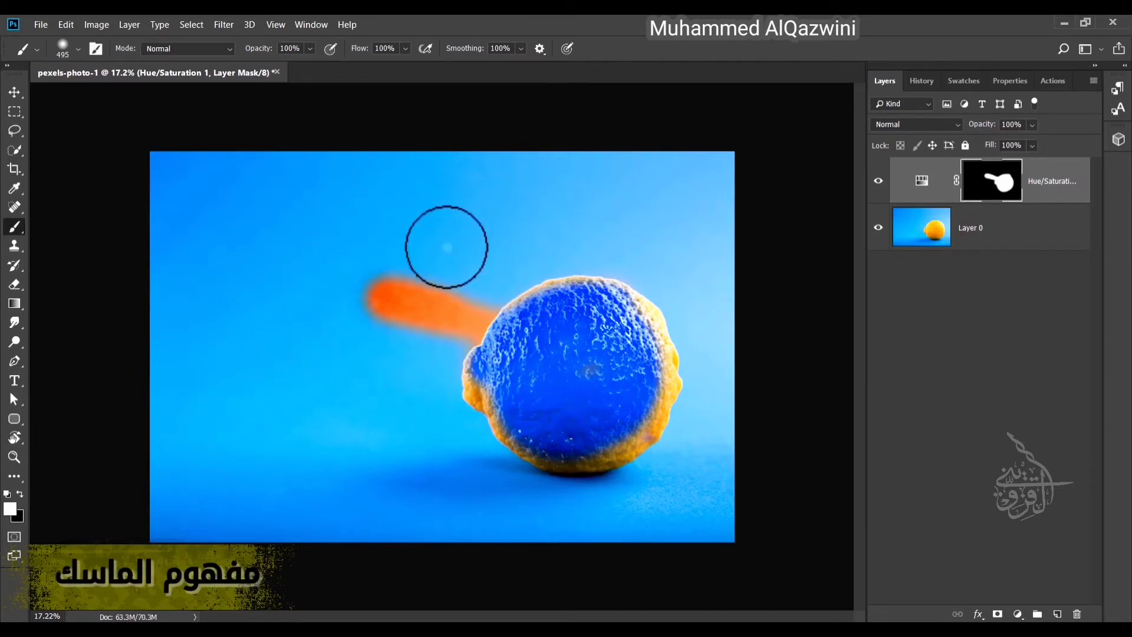
Paint black over the stray orange streak beside the lemon, and paint white around the lemon's edge to recolor its rim.
{"action": "left_click", "coordinate": [20, 494]}
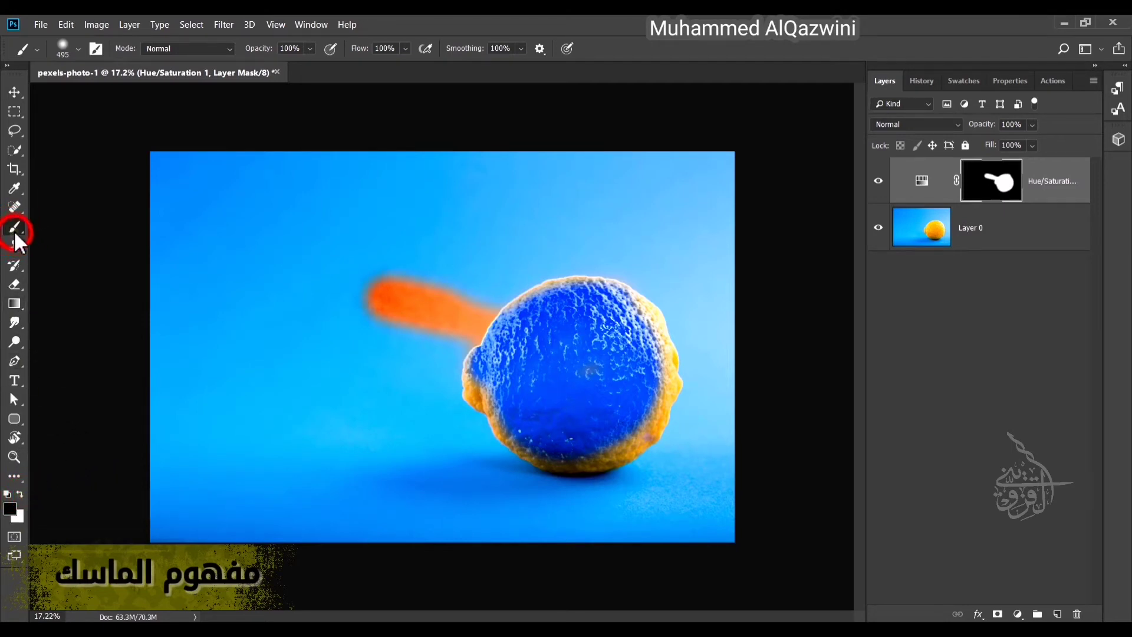
{"action": "mouse_move", "coordinate": [354, 308]}
{"action": "left_mouse_down"}
{"action": "mouse_move", "coordinate": [392, 282]}
{"action": "mouse_move", "coordinate": [365, 329]}
{"action": "mouse_move", "coordinate": [422, 278]}
{"action": "mouse_move", "coordinate": [385, 358]}
{"action": "mouse_move", "coordinate": [461, 278]}
{"action": "mouse_move", "coordinate": [435, 314]}
{"action": "mouse_move", "coordinate": [411, 306]}
{"action": "mouse_move", "coordinate": [403, 254]}
{"action": "mouse_move", "coordinate": [460, 294]}
{"action": "mouse_move", "coordinate": [440, 342]}
{"action": "mouse_move", "coordinate": [481, 303]}
{"action": "mouse_move", "coordinate": [456, 343]}
{"action": "mouse_move", "coordinate": [498, 283]}
{"action": "left_mouse_up"}
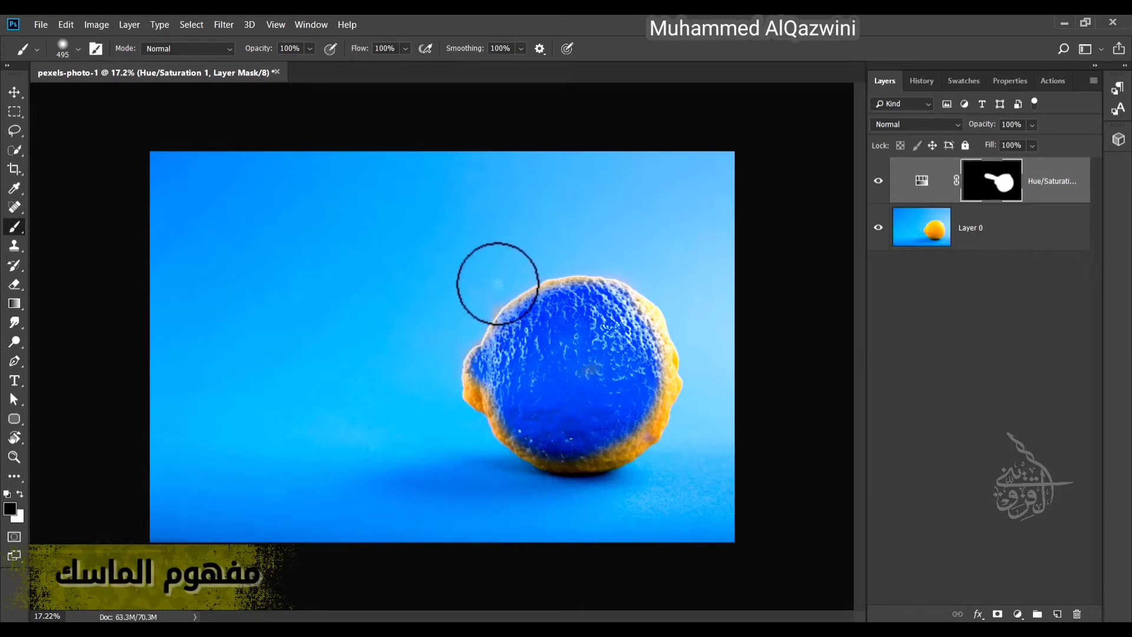
{"action": "left_click", "coordinate": [21, 494]}
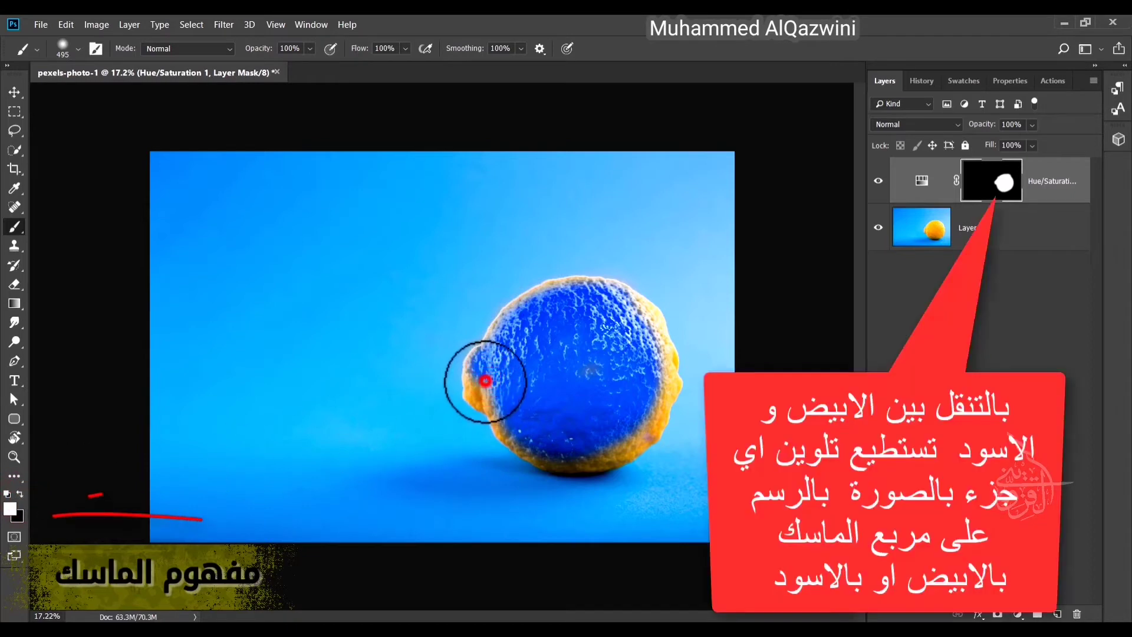
{"action": "mouse_move", "coordinate": [488, 405]}
{"action": "left_mouse_down"}
{"action": "mouse_move", "coordinate": [554, 459]}
{"action": "mouse_move", "coordinate": [628, 441]}
{"action": "mouse_move", "coordinate": [661, 375]}
{"action": "mouse_move", "coordinate": [641, 307]}
{"action": "mouse_move", "coordinate": [612, 291]}
{"action": "mouse_move", "coordinate": [558, 289]}
{"action": "mouse_move", "coordinate": [497, 344]}
{"action": "mouse_move", "coordinate": [484, 410]}
{"action": "mouse_move", "coordinate": [503, 439]}
{"action": "mouse_move", "coordinate": [560, 463]}
{"action": "left_mouse_up"}
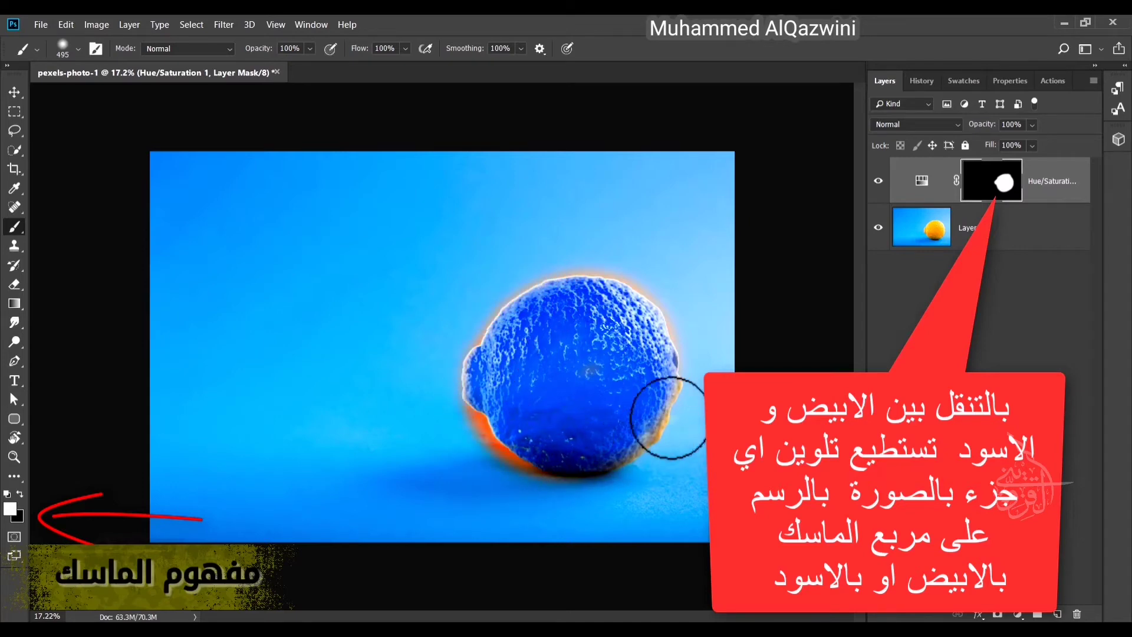
{"action": "mouse_move", "coordinate": [668, 417]}
{"action": "left_mouse_down"}
{"action": "mouse_move", "coordinate": [681, 370]}
{"action": "mouse_move", "coordinate": [669, 300]}
{"action": "mouse_move", "coordinate": [638, 276]}
{"action": "mouse_move", "coordinate": [563, 269]}
{"action": "mouse_move", "coordinate": [514, 300]}
{"action": "mouse_move", "coordinate": [486, 350]}
{"action": "left_mouse_up"}
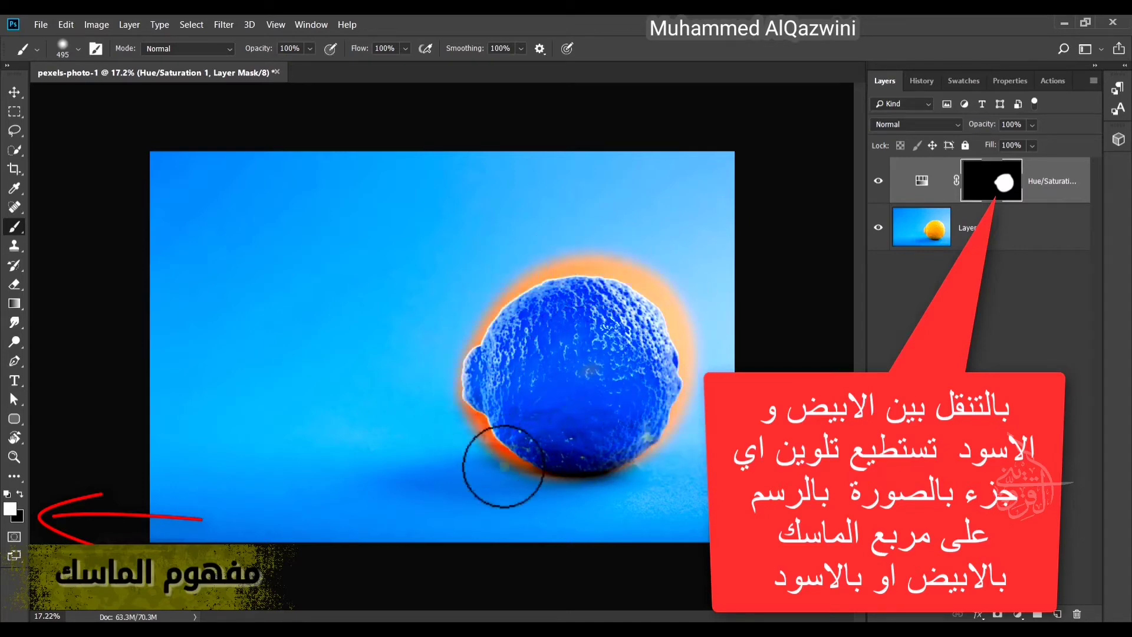
{"action": "mouse_move", "coordinate": [503, 466]}
{"action": "left_mouse_down"}
{"action": "mouse_move", "coordinate": [590, 487]}
{"action": "mouse_move", "coordinate": [682, 448]}
{"action": "mouse_move", "coordinate": [684, 390]}
{"action": "mouse_move", "coordinate": [663, 322]}
{"action": "left_mouse_up"}
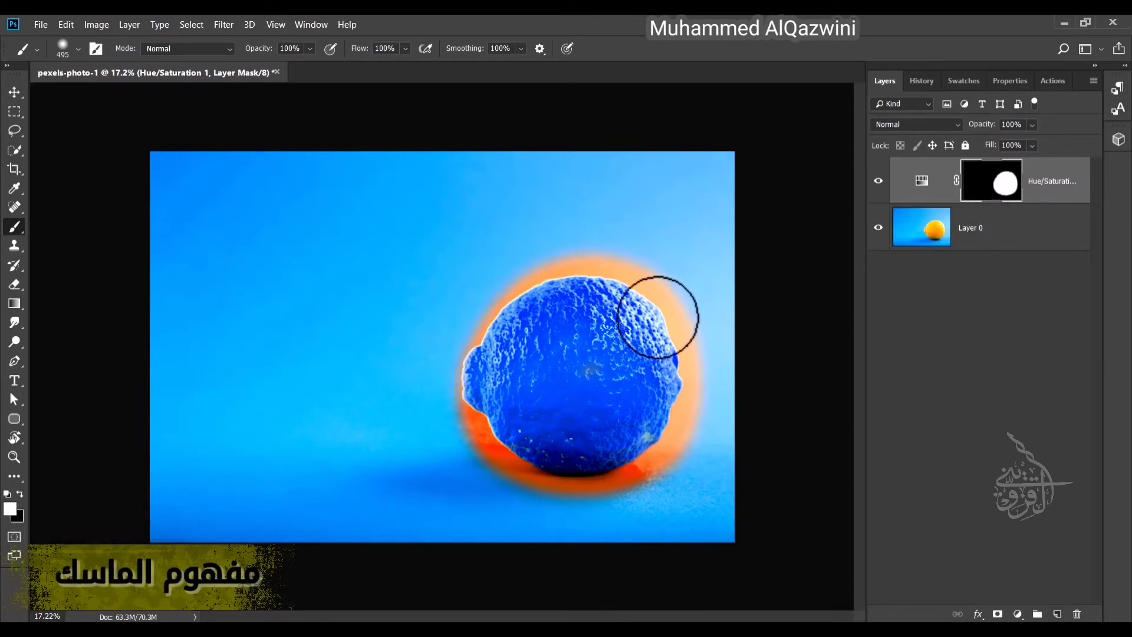
Switch the brush color to black, choose a harder 495 px tip, and paint away the orange halo around the lemon.
{"action": "left_click", "coordinate": [19, 493]}
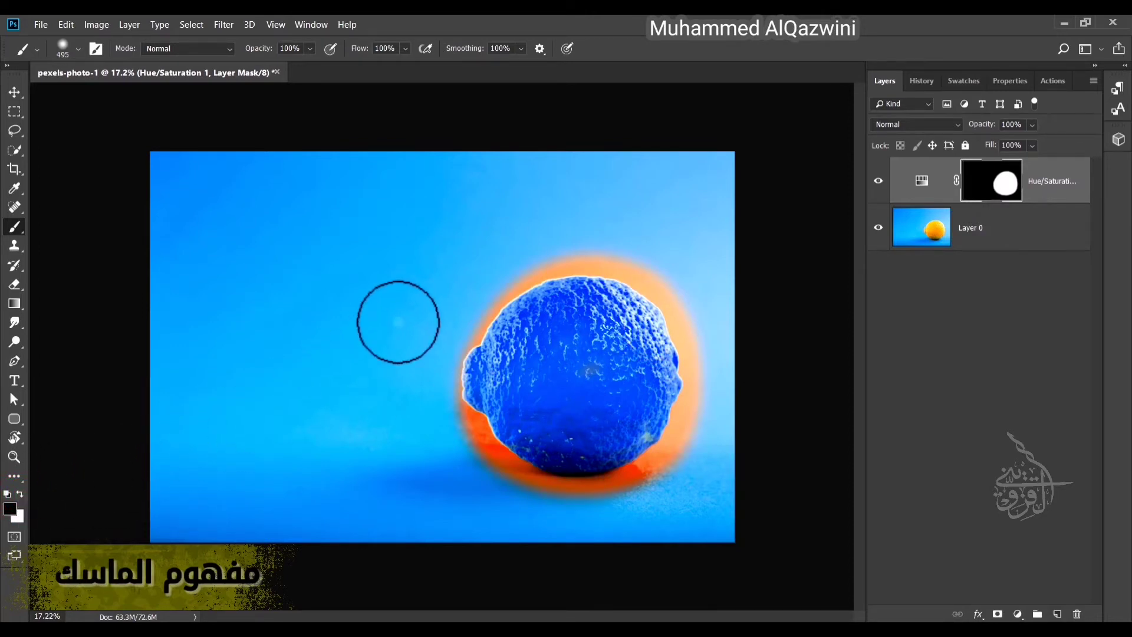
{"action": "left_click_drag", "start_coordinate": [525, 270], "coordinate": [552, 256]}
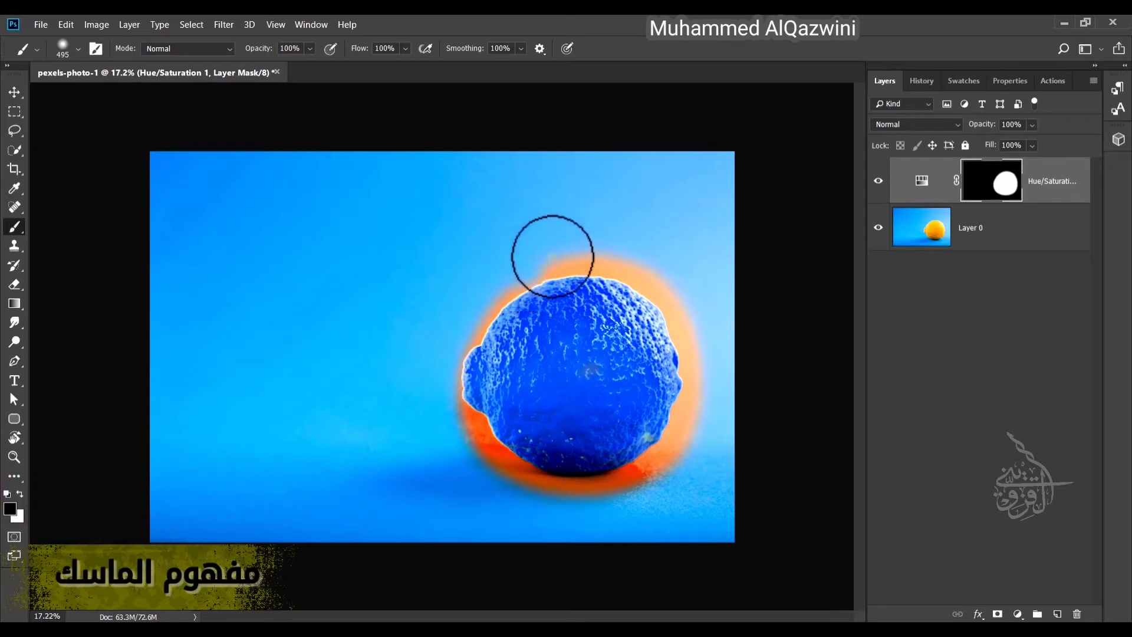
{"action": "right_click", "coordinate": [595, 247]}
{"action": "left_click", "coordinate": [556, 240]}
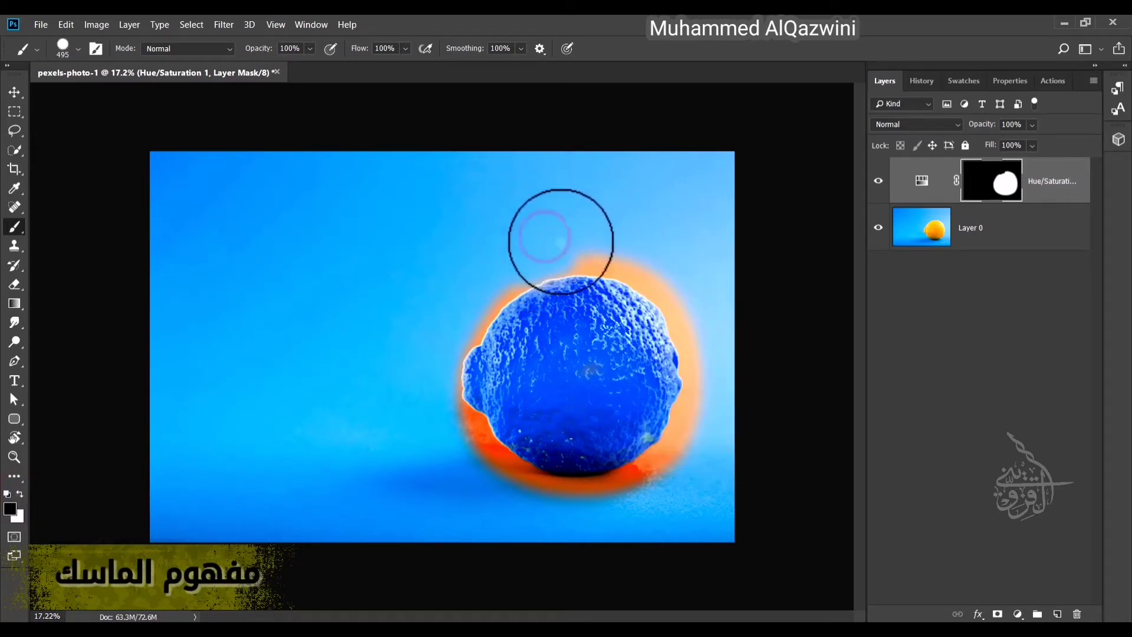
{"action": "mouse_move", "coordinate": [556, 240]}
{"action": "left_mouse_down"}
{"action": "mouse_move", "coordinate": [662, 286]}
{"action": "mouse_move", "coordinate": [692, 355]}
{"action": "mouse_move", "coordinate": [694, 413]}
{"action": "mouse_move", "coordinate": [668, 469]}
{"action": "mouse_move", "coordinate": [623, 492]}
{"action": "mouse_move", "coordinate": [532, 497]}
{"action": "mouse_move", "coordinate": [457, 435]}
{"action": "mouse_move", "coordinate": [439, 396]}
{"action": "mouse_move", "coordinate": [445, 345]}
{"action": "mouse_move", "coordinate": [496, 279]}
{"action": "mouse_move", "coordinate": [582, 228]}
{"action": "mouse_move", "coordinate": [635, 269]}
{"action": "mouse_move", "coordinate": [639, 279]}
{"action": "mouse_move", "coordinate": [608, 283]}
{"action": "left_mouse_up"}
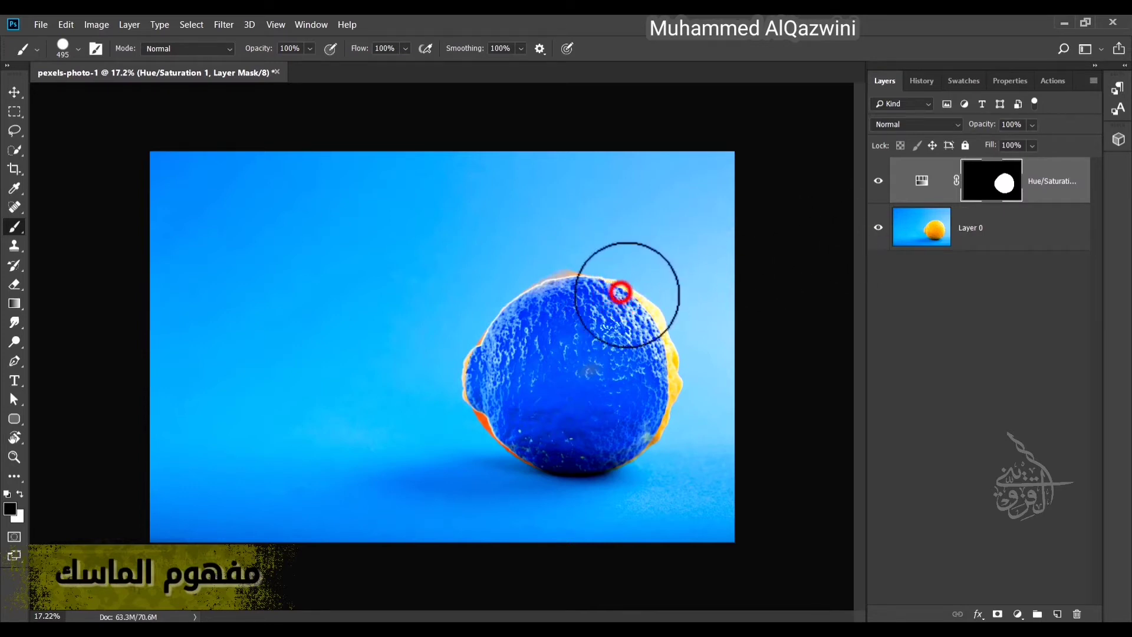
Paint black over the rest of the lemon on the Hue/Saturation mask, and delete the Hue/Saturation adjustment layer.
{"action": "mouse_move", "coordinate": [614, 285]}
{"action": "left_mouse_down"}
{"action": "mouse_move", "coordinate": [476, 319]}
{"action": "mouse_move", "coordinate": [677, 315]}
{"action": "mouse_move", "coordinate": [476, 347]}
{"action": "mouse_move", "coordinate": [664, 327]}
{"action": "mouse_move", "coordinate": [500, 383]}
{"action": "mouse_move", "coordinate": [424, 393]}
{"action": "mouse_move", "coordinate": [625, 359]}
{"action": "mouse_move", "coordinate": [677, 321]}
{"action": "mouse_move", "coordinate": [547, 452]}
{"action": "mouse_move", "coordinate": [433, 420]}
{"action": "mouse_move", "coordinate": [539, 416]}
{"action": "mouse_move", "coordinate": [648, 367]}
{"action": "mouse_move", "coordinate": [453, 442]}
{"action": "mouse_move", "coordinate": [501, 493]}
{"action": "mouse_move", "coordinate": [678, 392]}
{"action": "left_mouse_up"}
{"action": "left_click", "coordinate": [594, 397]}
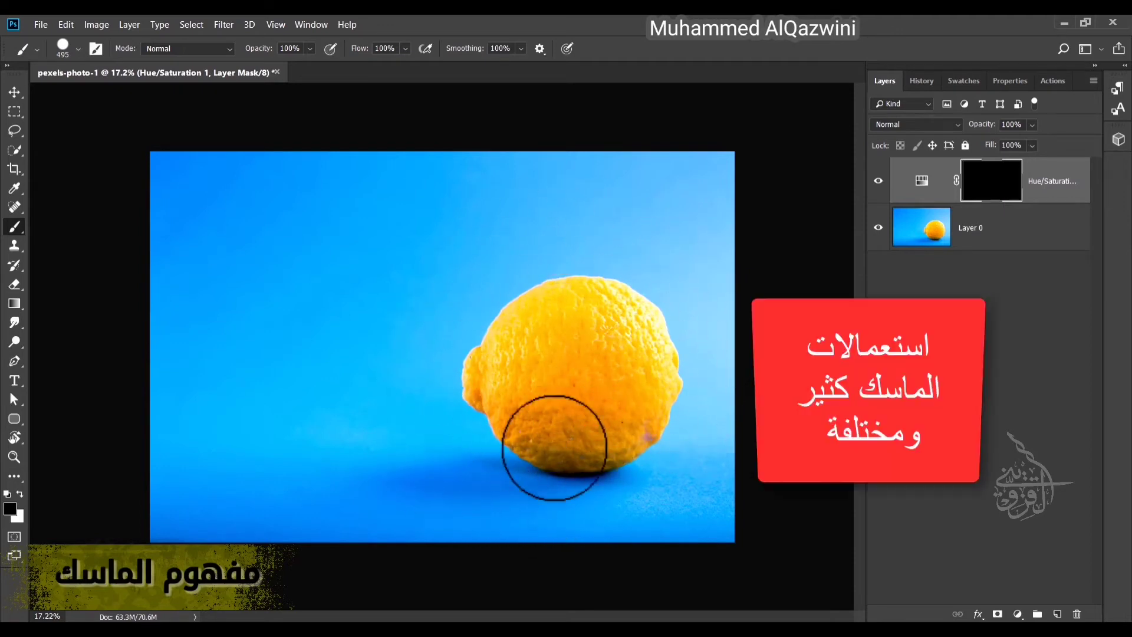
{"action": "right_click", "coordinate": [1050, 191]}
{"action": "left_click", "coordinate": [921, 117]}
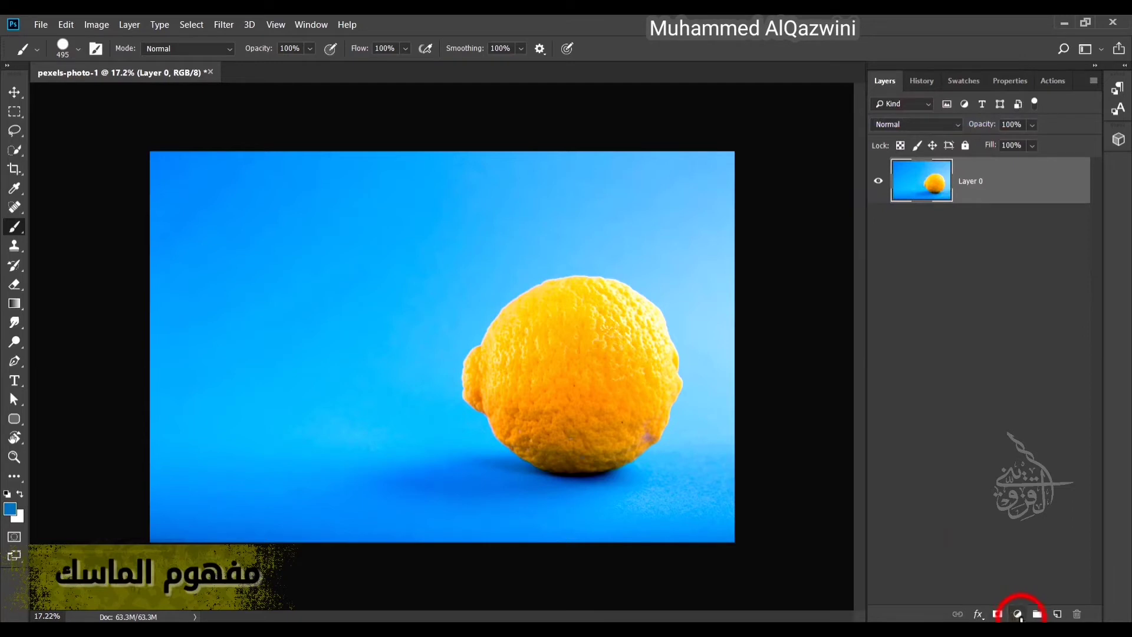
Add a Levels adjustment layer above Layer 0 and set its midtone input level to 9.99 to brighten the photo strongly.
{"action": "left_click", "coordinate": [1019, 615]}
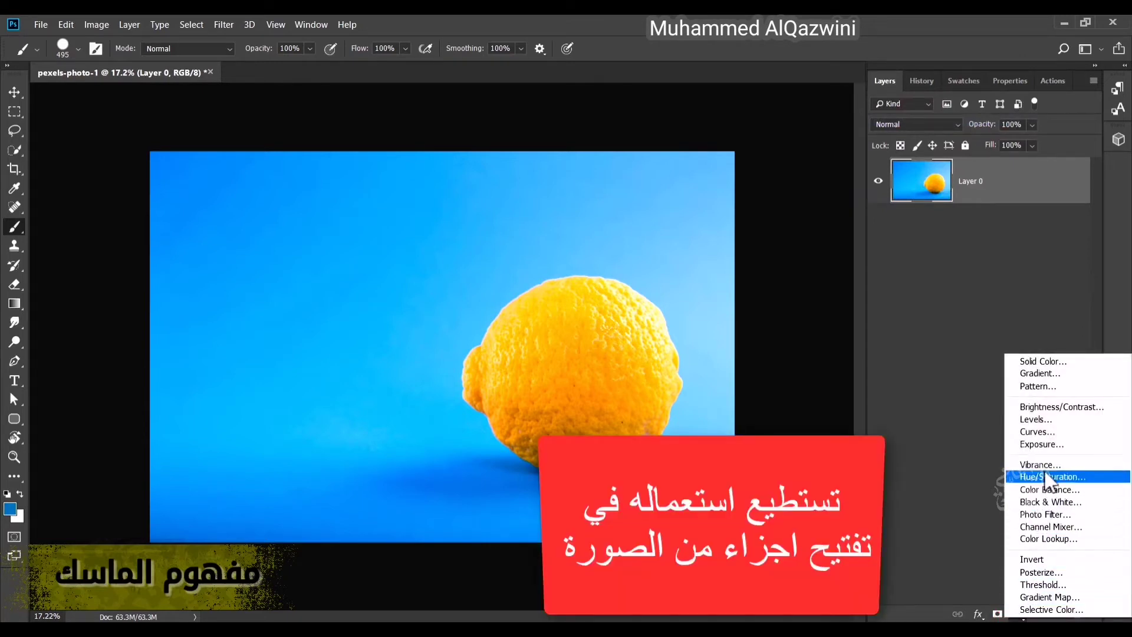
{"action": "left_click", "coordinate": [1032, 432]}
{"action": "left_click", "coordinate": [1035, 420]}
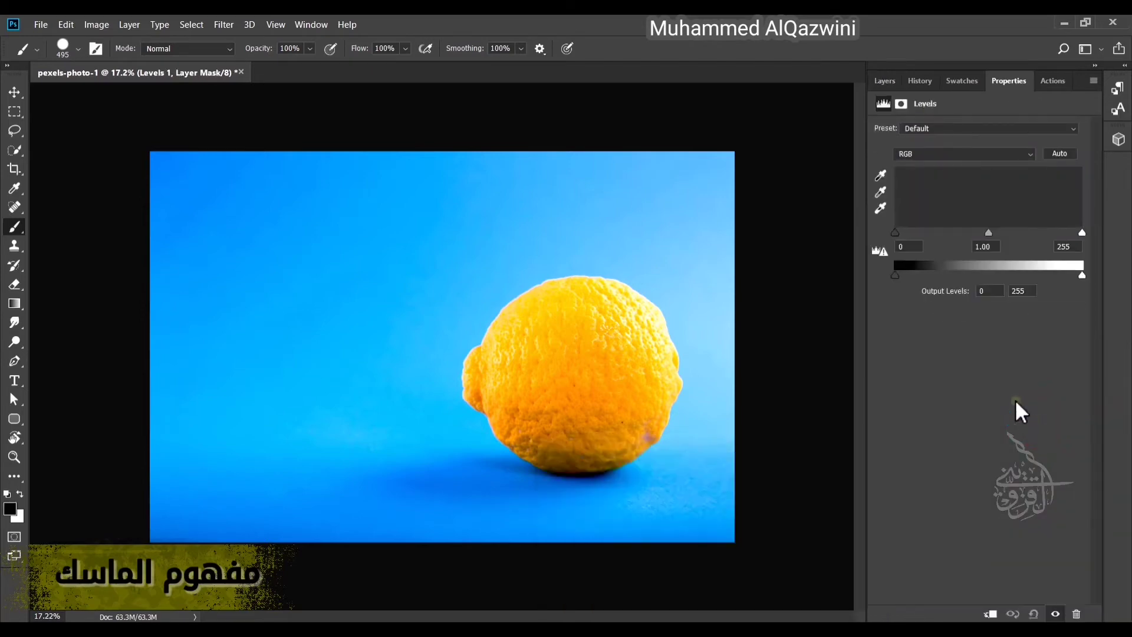
{"action": "left_click_drag", "start_coordinate": [989, 231], "coordinate": [867, 231]}
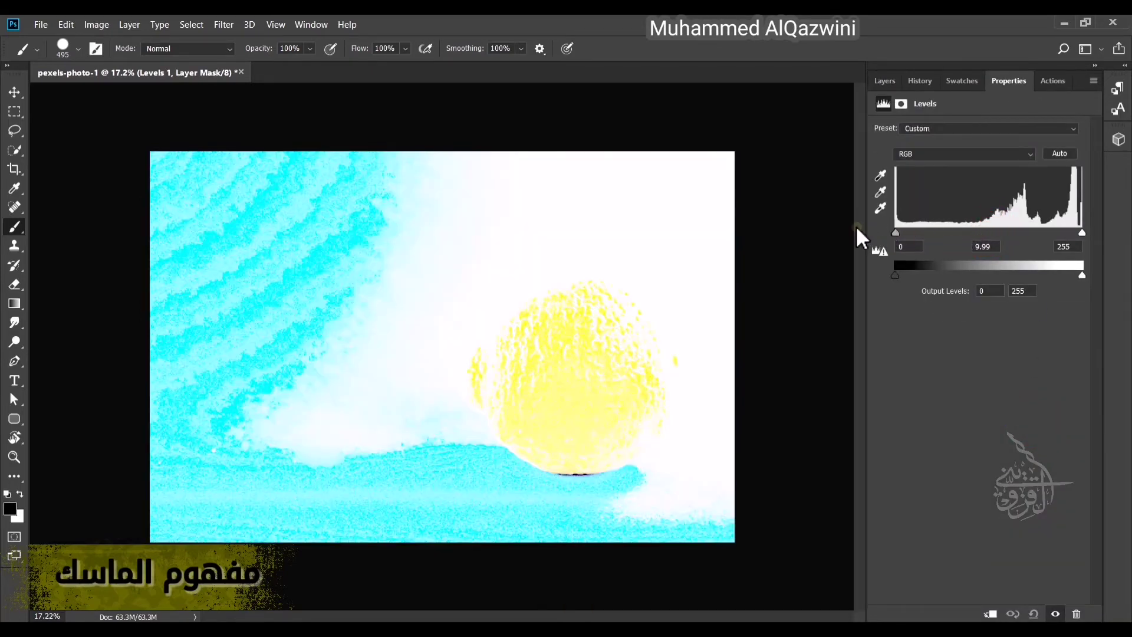
Invert the Levels layer's mask from white to black to hide the brightening.
{"action": "left_click", "coordinate": [882, 82]}
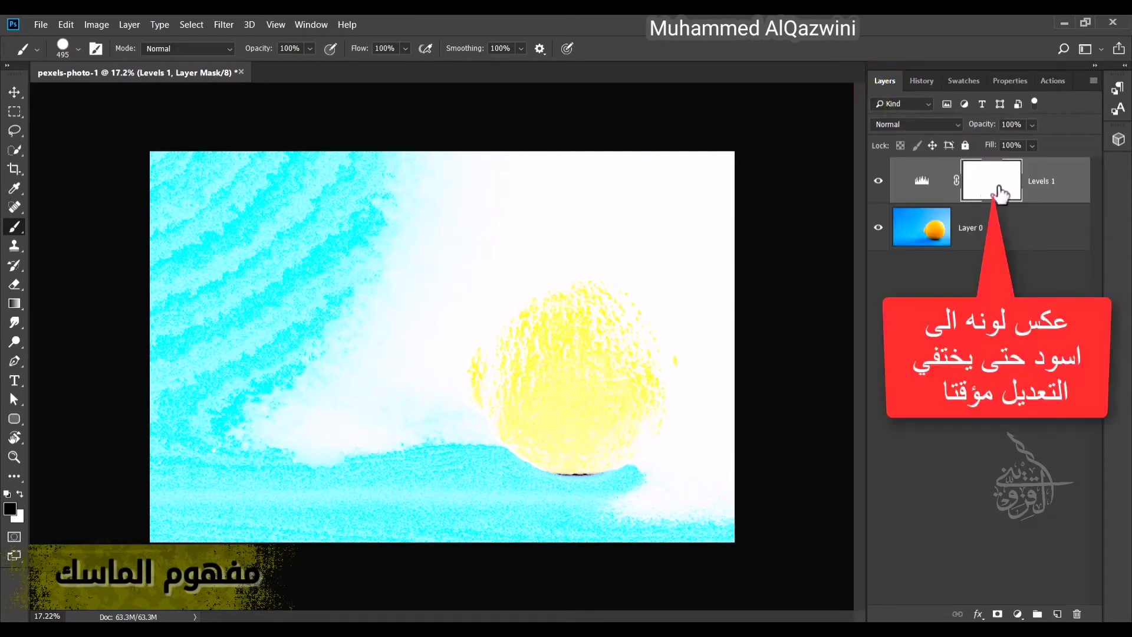
{"action": "left_click", "coordinate": [96, 26]}
{"action": "mouse_move", "coordinate": [118, 59]}
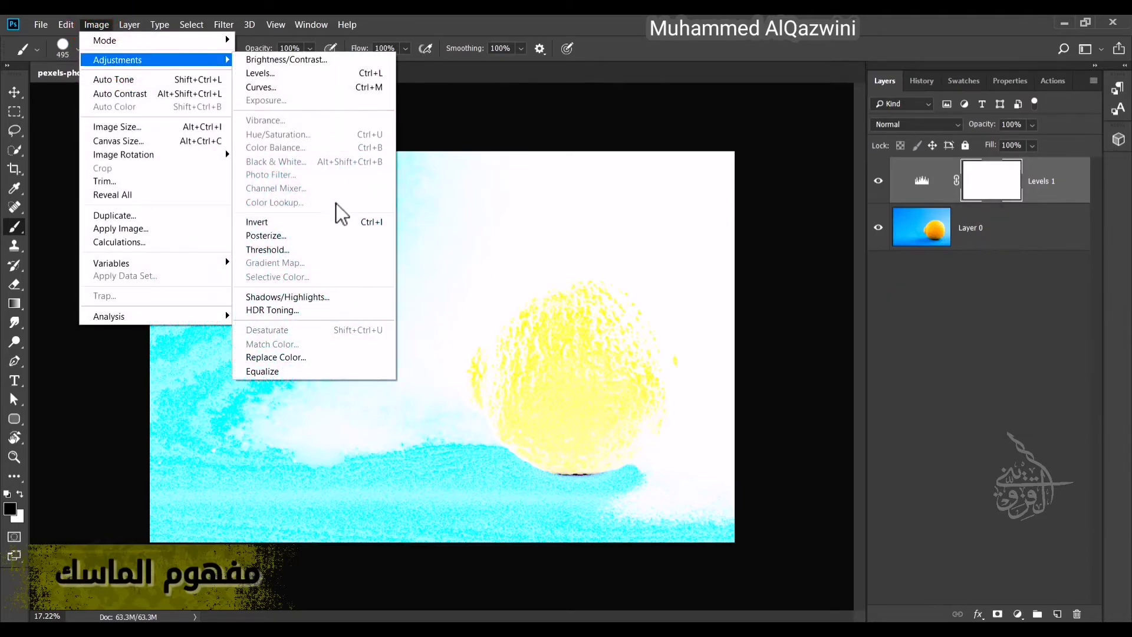
{"action": "left_click", "coordinate": [371, 223]}
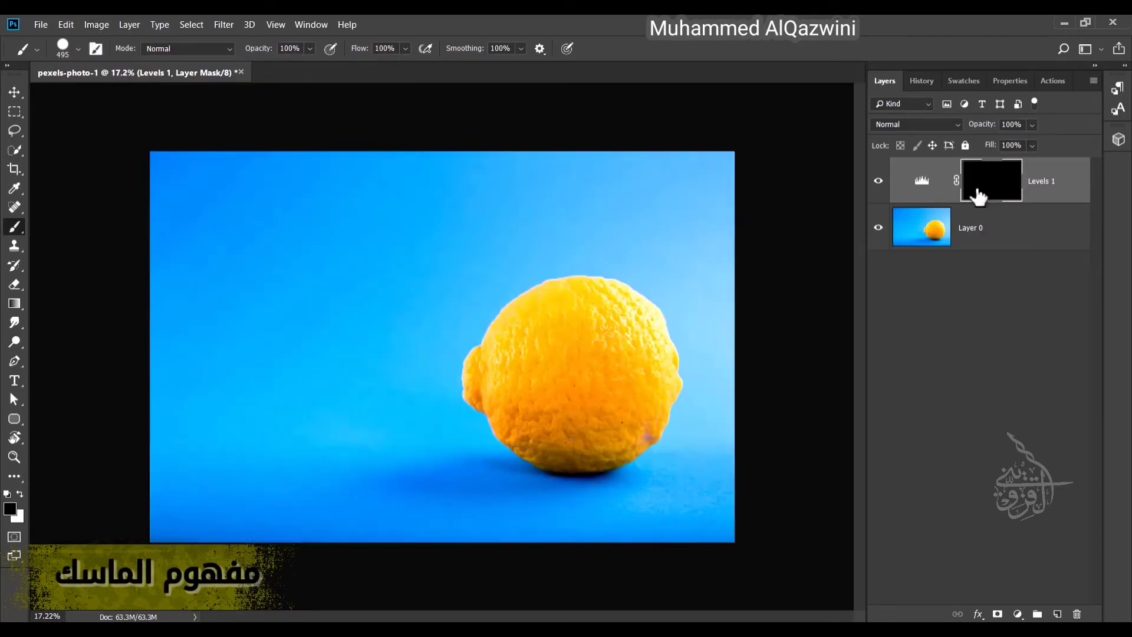
Switch the brush color to white and, using a soft 495 px tip, paint the Levels mask over the lemon and just beyond its edge.
{"action": "left_click", "coordinate": [19, 493]}
{"action": "mouse_move", "coordinate": [639, 323]}
{"action": "left_mouse_down"}
{"action": "mouse_move", "coordinate": [687, 341]}
{"action": "mouse_move", "coordinate": [627, 341]}
{"action": "mouse_move", "coordinate": [599, 293]}
{"action": "mouse_move", "coordinate": [489, 353]}
{"action": "mouse_move", "coordinate": [576, 435]}
{"action": "mouse_move", "coordinate": [574, 328]}
{"action": "mouse_move", "coordinate": [551, 392]}
{"action": "mouse_move", "coordinate": [541, 336]}
{"action": "mouse_move", "coordinate": [660, 336]}
{"action": "mouse_move", "coordinate": [649, 404]}
{"action": "mouse_move", "coordinate": [530, 458]}
{"action": "mouse_move", "coordinate": [512, 442]}
{"action": "mouse_move", "coordinate": [686, 394]}
{"action": "mouse_move", "coordinate": [548, 285]}
{"action": "mouse_move", "coordinate": [467, 384]}
{"action": "mouse_move", "coordinate": [558, 465]}
{"action": "mouse_move", "coordinate": [661, 315]}
{"action": "mouse_move", "coordinate": [511, 299]}
{"action": "mouse_move", "coordinate": [505, 475]}
{"action": "mouse_move", "coordinate": [697, 362]}
{"action": "mouse_move", "coordinate": [570, 265]}
{"action": "mouse_move", "coordinate": [526, 362]}
{"action": "mouse_move", "coordinate": [642, 419]}
{"action": "mouse_move", "coordinate": [553, 465]}
{"action": "mouse_move", "coordinate": [699, 405]}
{"action": "mouse_move", "coordinate": [602, 511]}
{"action": "left_mouse_up"}
{"action": "right_click", "coordinate": [693, 448]}
{"action": "left_click", "coordinate": [518, 392]}
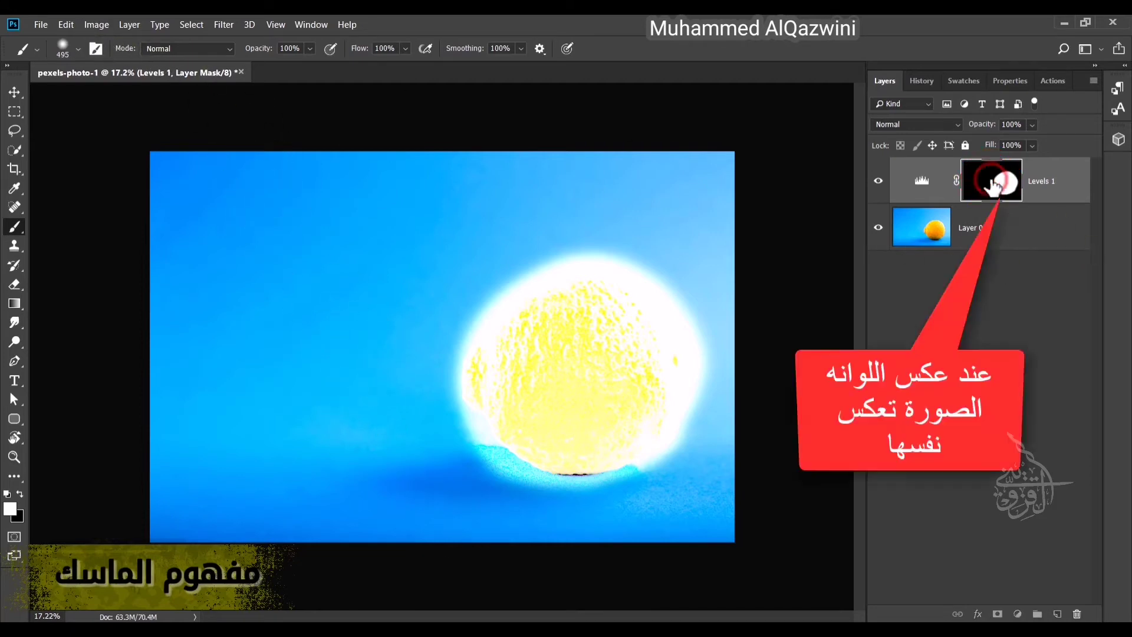
Invert the painted Levels mask so the brightening covers the background instead, and invert it back to the lemon.
{"action": "left_click", "coordinate": [97, 26]}
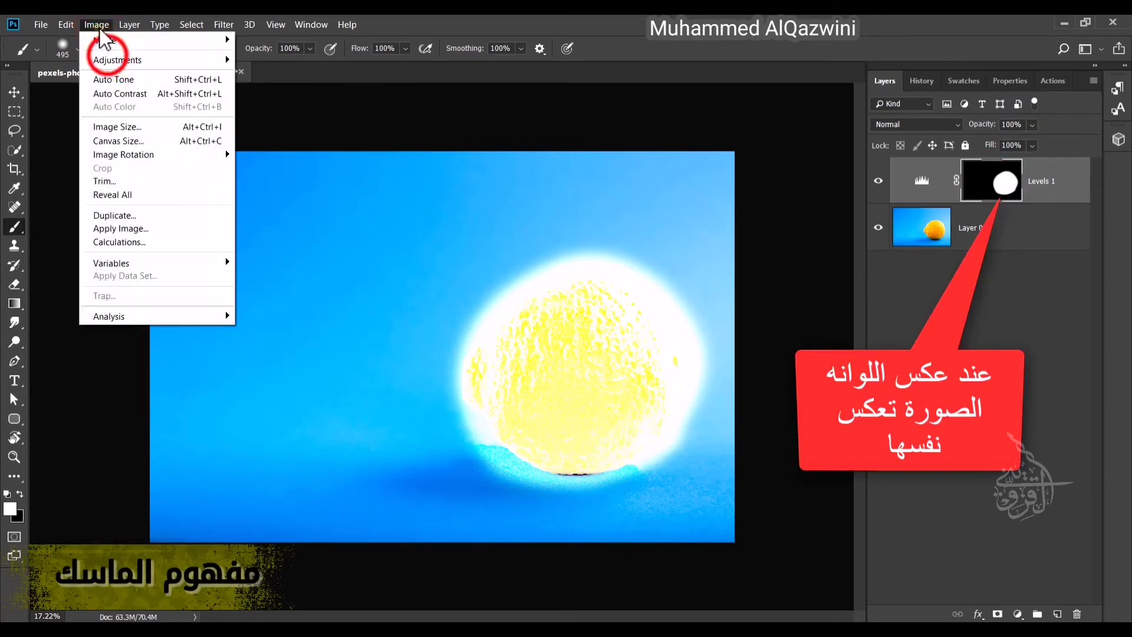
{"action": "mouse_move", "coordinate": [112, 61]}
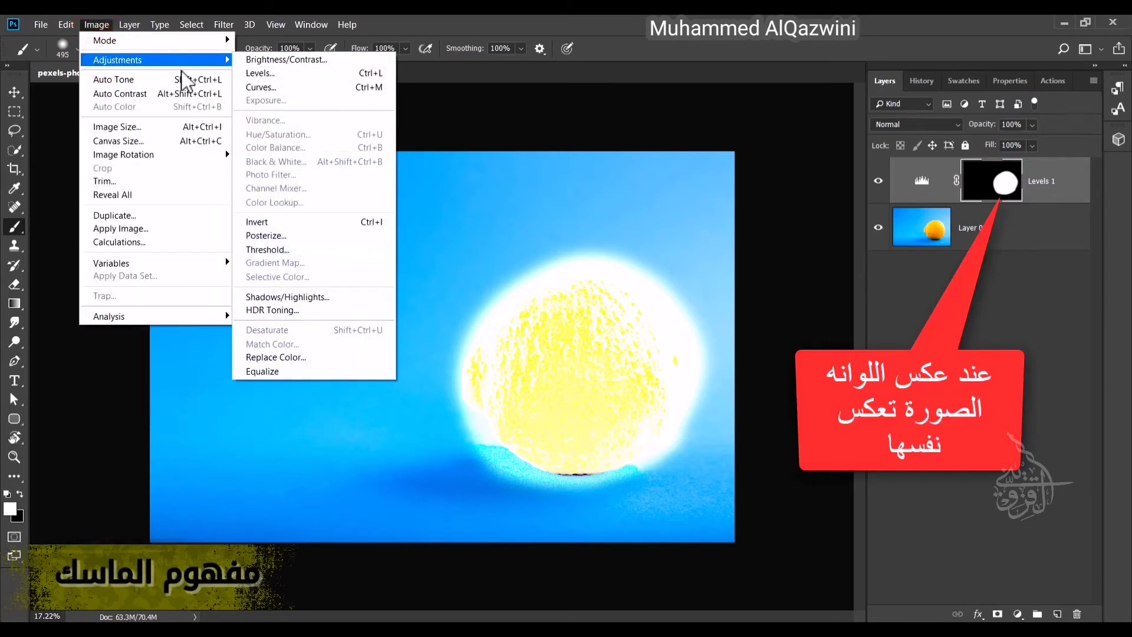
{"action": "left_click", "coordinate": [255, 223]}
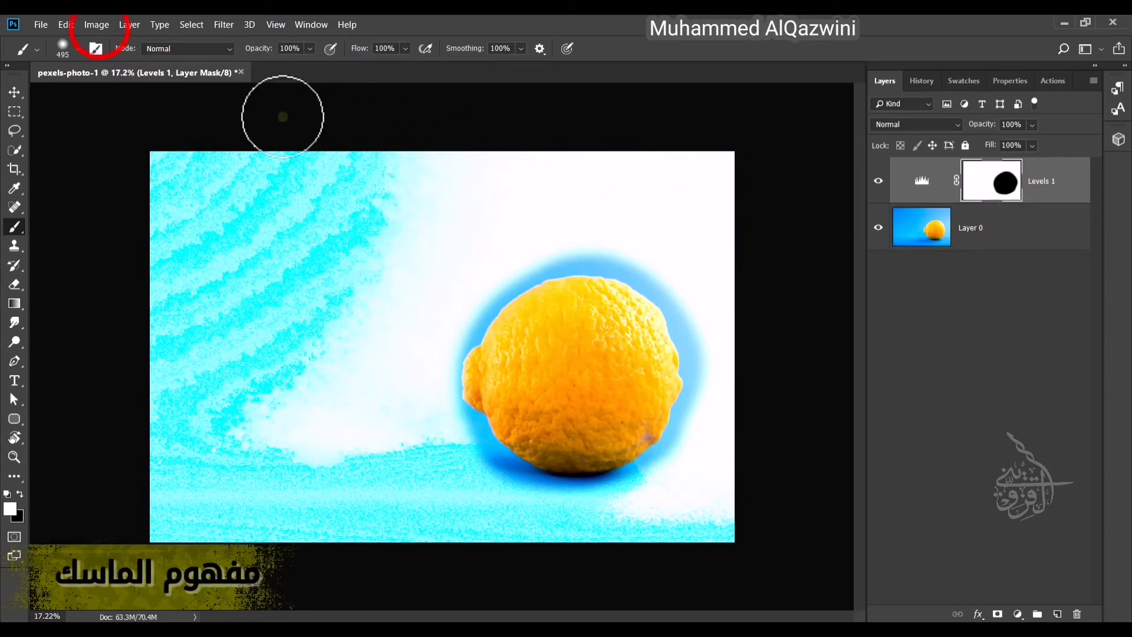
{"action": "left_click", "coordinate": [98, 27]}
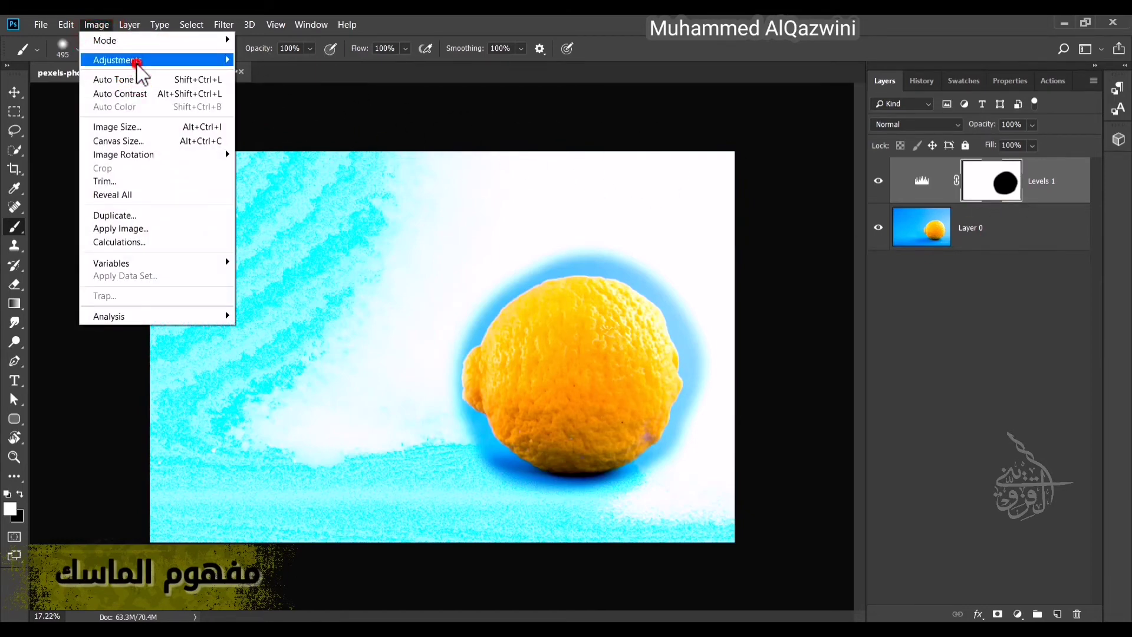
{"action": "mouse_move", "coordinate": [123, 60]}
{"action": "left_click", "coordinate": [295, 222]}
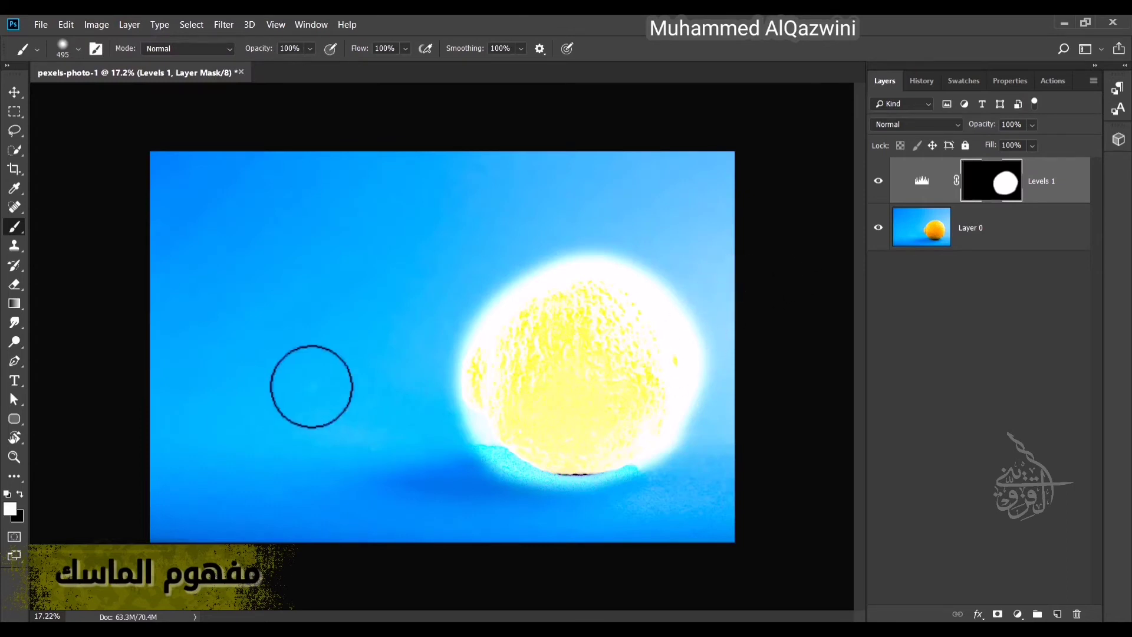
Switch the brush color to black and paint the Levels mask over the whole brightened lemon and its halo.
{"action": "left_click", "coordinate": [18, 494]}
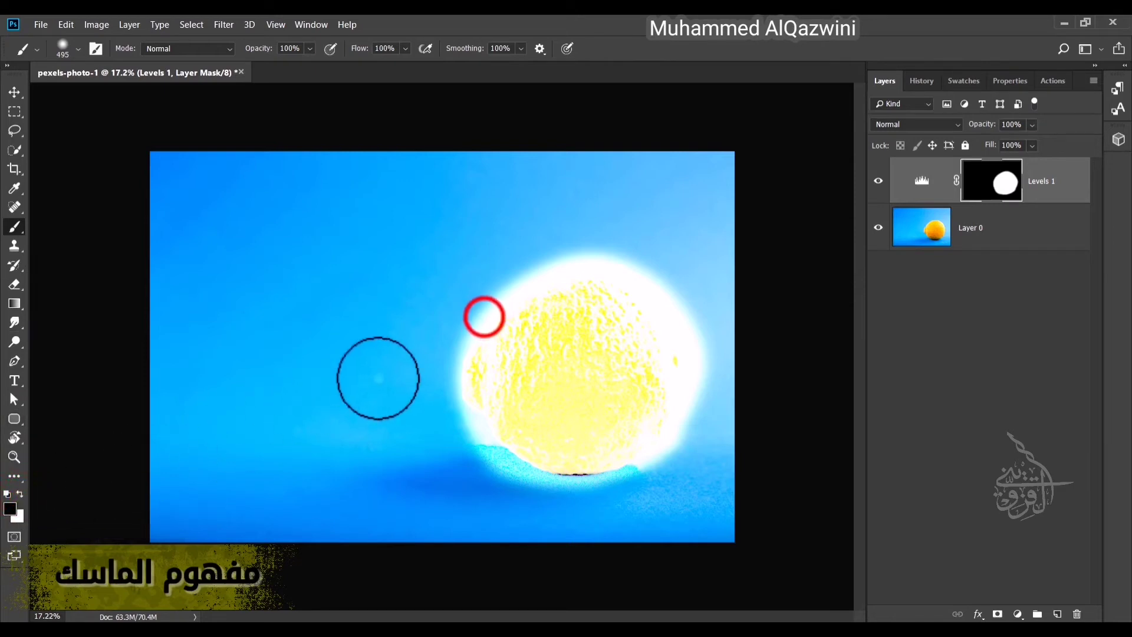
{"action": "mouse_move", "coordinate": [483, 316]}
{"action": "left_mouse_down"}
{"action": "mouse_move", "coordinate": [648, 291]}
{"action": "mouse_move", "coordinate": [589, 257]}
{"action": "mouse_move", "coordinate": [498, 271]}
{"action": "mouse_move", "coordinate": [632, 278]}
{"action": "mouse_move", "coordinate": [663, 303]}
{"action": "mouse_move", "coordinate": [659, 339]}
{"action": "mouse_move", "coordinate": [616, 321]}
{"action": "mouse_move", "coordinate": [523, 318]}
{"action": "mouse_move", "coordinate": [435, 341]}
{"action": "mouse_move", "coordinate": [614, 332]}
{"action": "mouse_move", "coordinate": [698, 348]}
{"action": "mouse_move", "coordinate": [451, 378]}
{"action": "mouse_move", "coordinate": [574, 370]}
{"action": "mouse_move", "coordinate": [694, 380]}
{"action": "mouse_move", "coordinate": [565, 415]}
{"action": "mouse_move", "coordinate": [420, 418]}
{"action": "mouse_move", "coordinate": [704, 406]}
{"action": "mouse_move", "coordinate": [563, 458]}
{"action": "mouse_move", "coordinate": [466, 458]}
{"action": "mouse_move", "coordinate": [500, 466]}
{"action": "mouse_move", "coordinate": [673, 450]}
{"action": "mouse_move", "coordinate": [705, 414]}
{"action": "mouse_move", "coordinate": [517, 490]}
{"action": "mouse_move", "coordinate": [479, 436]}
{"action": "mouse_move", "coordinate": [463, 341]}
{"action": "mouse_move", "coordinate": [475, 435]}
{"action": "mouse_move", "coordinate": [606, 450]}
{"action": "mouse_move", "coordinate": [456, 451]}
{"action": "mouse_move", "coordinate": [503, 285]}
{"action": "mouse_move", "coordinate": [471, 452]}
{"action": "mouse_move", "coordinate": [578, 494]}
{"action": "mouse_move", "coordinate": [714, 380]}
{"action": "mouse_move", "coordinate": [697, 258]}
{"action": "mouse_move", "coordinate": [601, 228]}
{"action": "mouse_move", "coordinate": [646, 278]}
{"action": "mouse_move", "coordinate": [686, 400]}
{"action": "mouse_move", "coordinate": [660, 459]}
{"action": "mouse_move", "coordinate": [521, 500]}
{"action": "mouse_move", "coordinate": [668, 411]}
{"action": "mouse_move", "coordinate": [662, 303]}
{"action": "mouse_move", "coordinate": [670, 420]}
{"action": "mouse_move", "coordinate": [521, 494]}
{"action": "mouse_move", "coordinate": [467, 432]}
{"action": "mouse_move", "coordinate": [496, 482]}
{"action": "mouse_move", "coordinate": [571, 505]}
{"action": "left_mouse_up"}
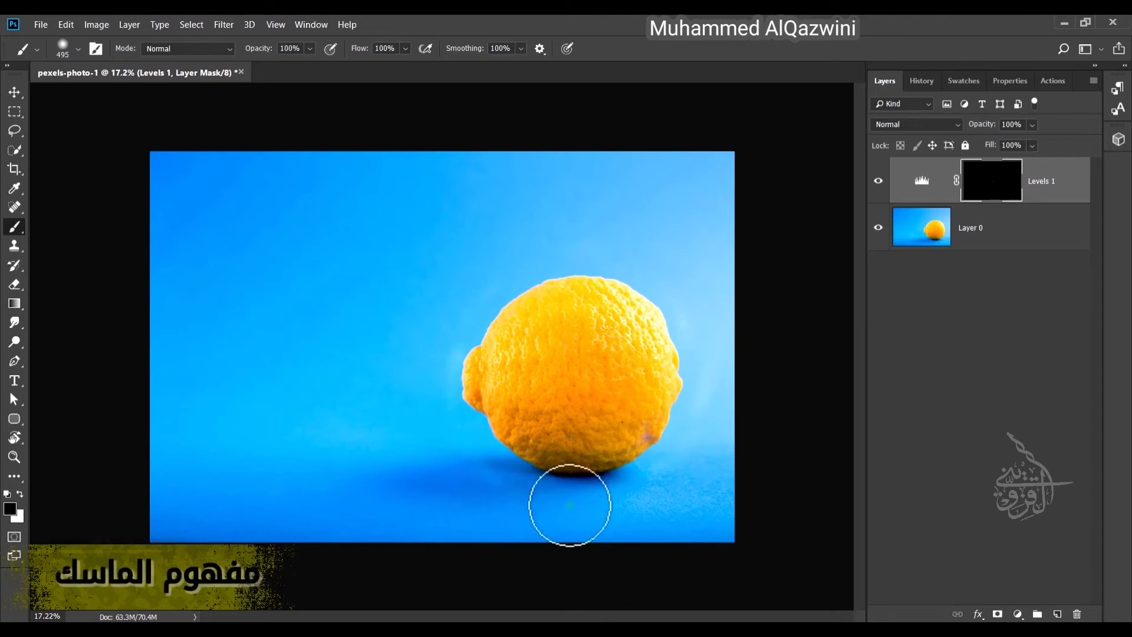
{"action": "left_click", "coordinate": [1018, 613]}
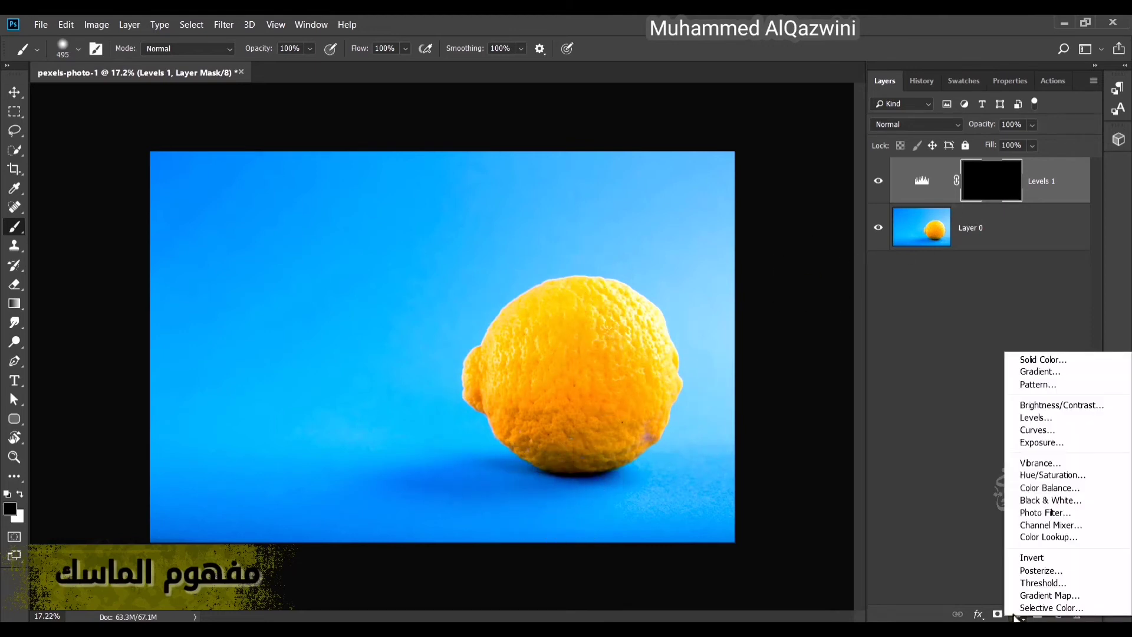
{"action": "left_click", "coordinate": [929, 478]}
Open the Pexels extension and insert the photo of fireworks over a bay from the color results.
{"action": "left_click", "coordinate": [305, 26]}
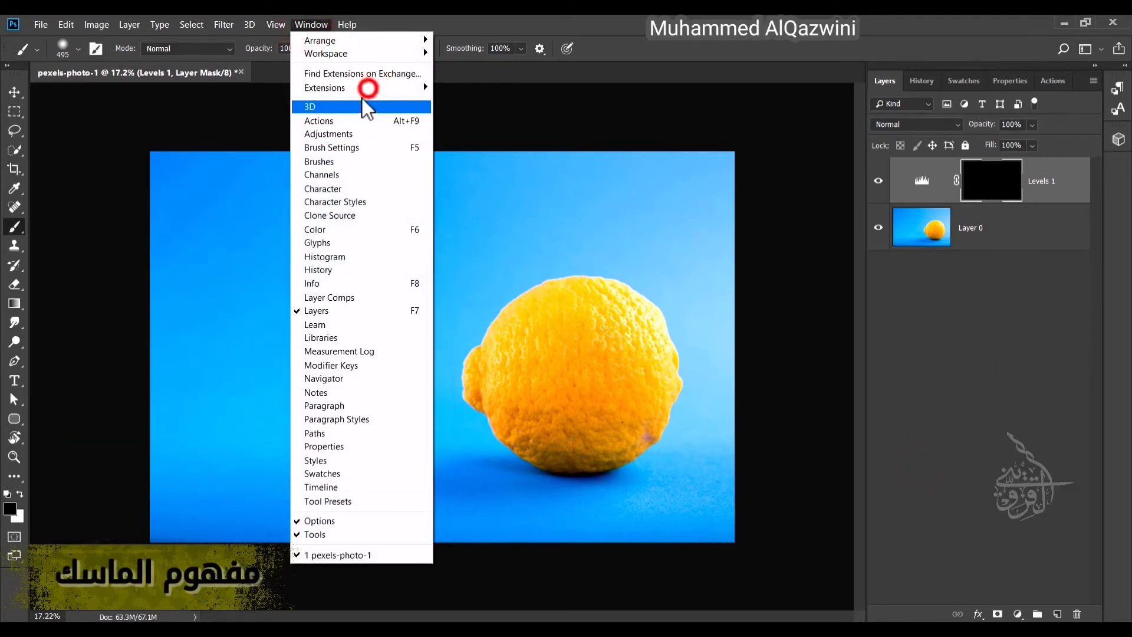
{"action": "mouse_move", "coordinate": [365, 87]}
{"action": "left_click", "coordinate": [490, 93]}
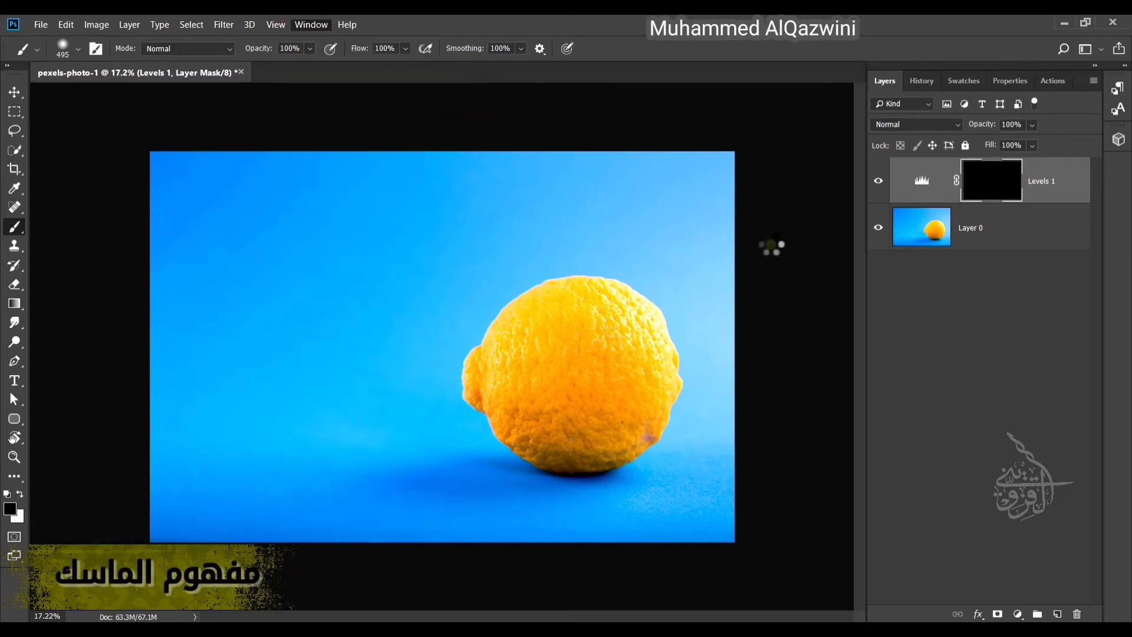
{"action": "scroll", "coordinate": [811, 420], "scroll_direction": "down", "scroll_amount": 5}
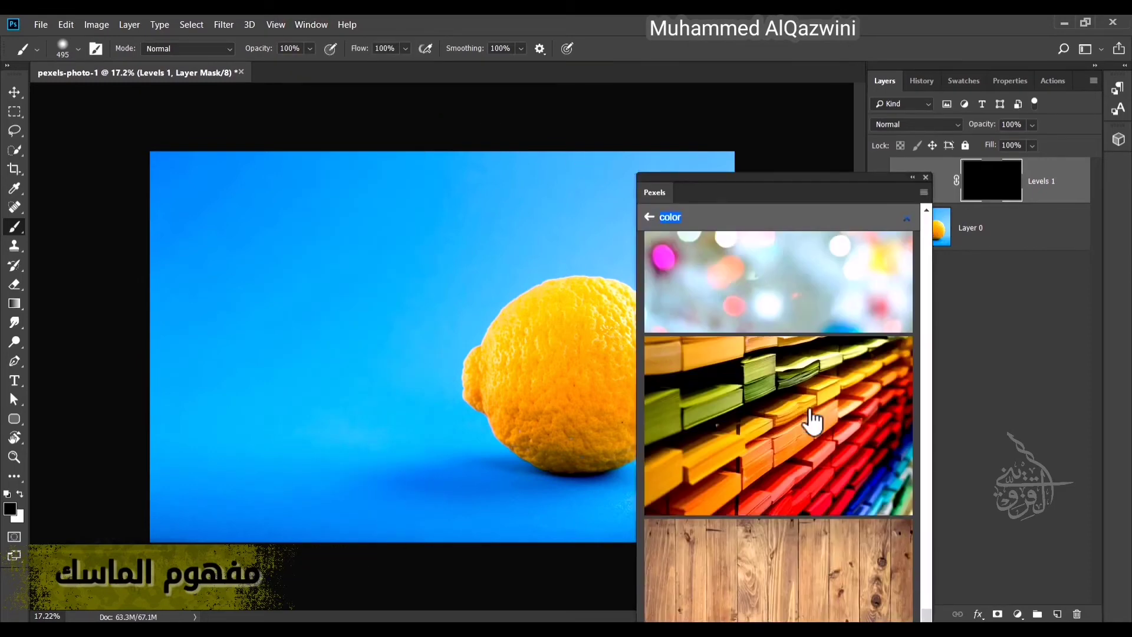
{"action": "scroll", "coordinate": [817, 420], "scroll_direction": "down", "scroll_amount": 5}
{"action": "scroll", "coordinate": [817, 420], "scroll_direction": "down", "scroll_amount": 5}
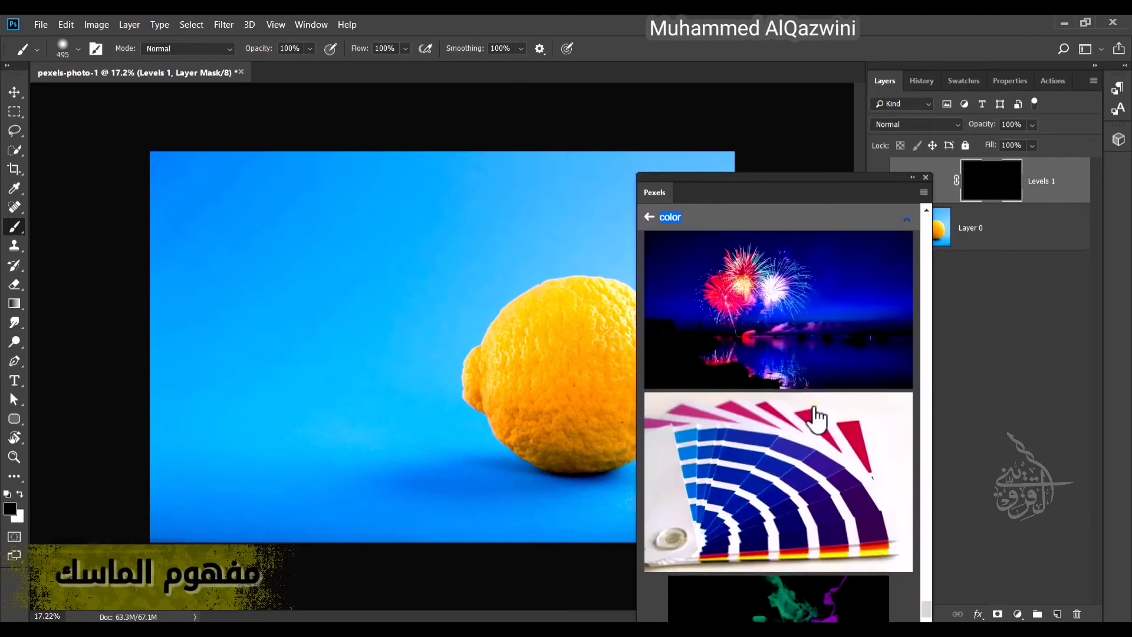
{"action": "scroll", "coordinate": [817, 419], "scroll_direction": "down", "scroll_amount": 3}
{"action": "scroll", "coordinate": [817, 420], "scroll_direction": "up", "scroll_amount": 3}
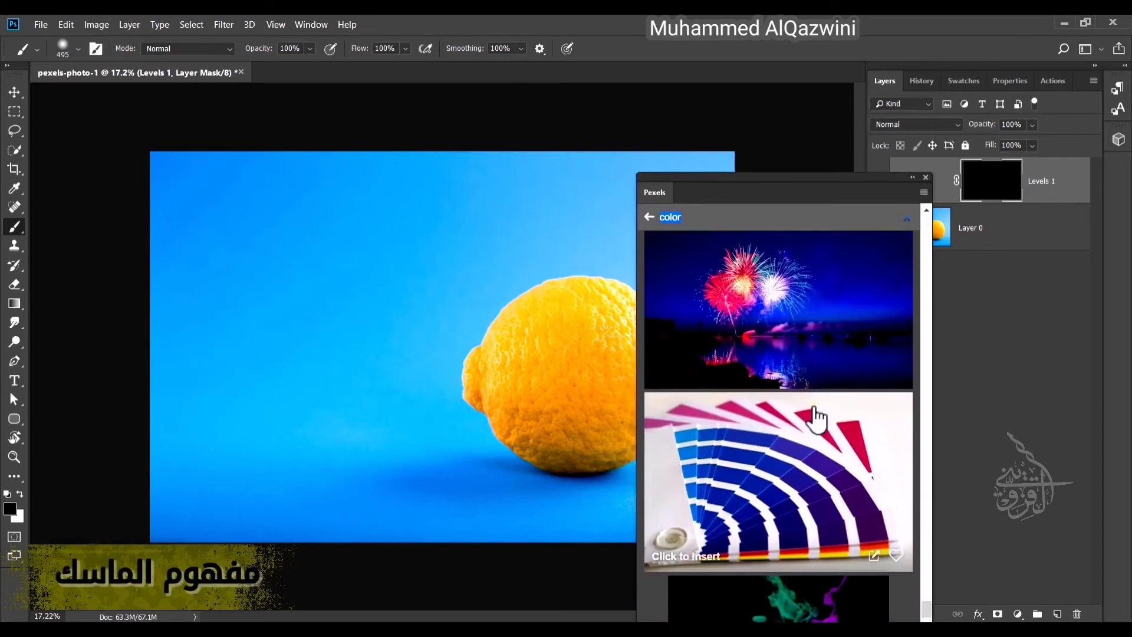
{"action": "left_click", "coordinate": [785, 292]}
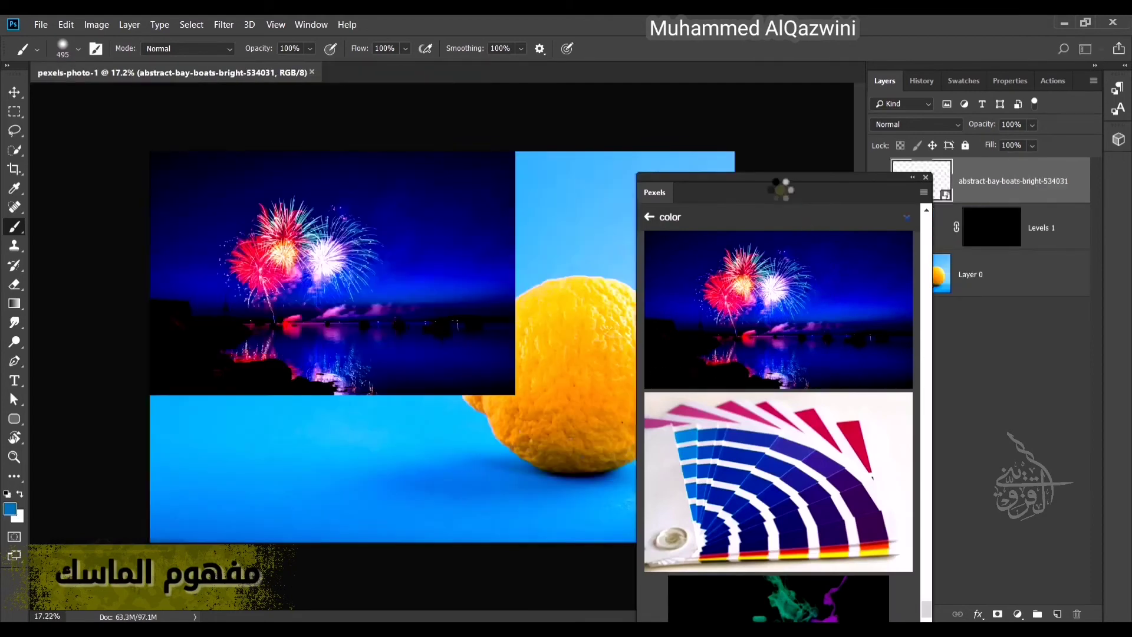
Move the Pexels panel off the canvas and delete the Levels 1 adjustment layer.
{"action": "left_click_drag", "start_coordinate": [779, 194], "coordinate": [1109, 426]}
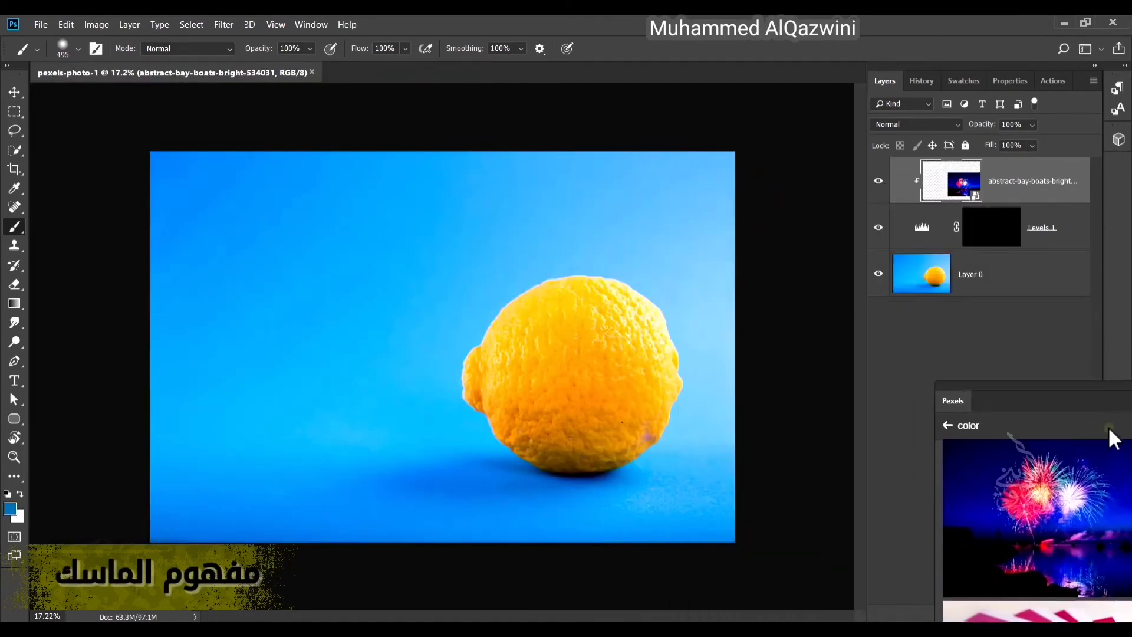
{"action": "right_click", "coordinate": [1070, 236]}
{"action": "left_click", "coordinate": [923, 121]}
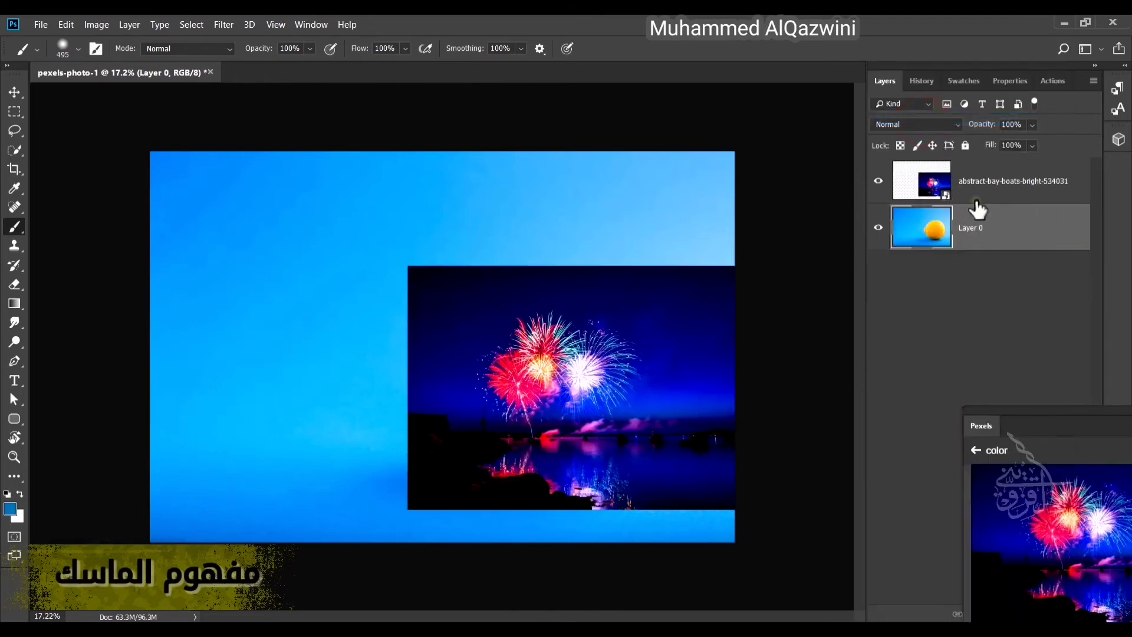
Move the fireworks photo to the canvas's lower-right corner and enlarge it with Free Transform to cover the whole canvas.
{"action": "left_click_drag", "start_coordinate": [669, 412], "coordinate": [626, 454]}
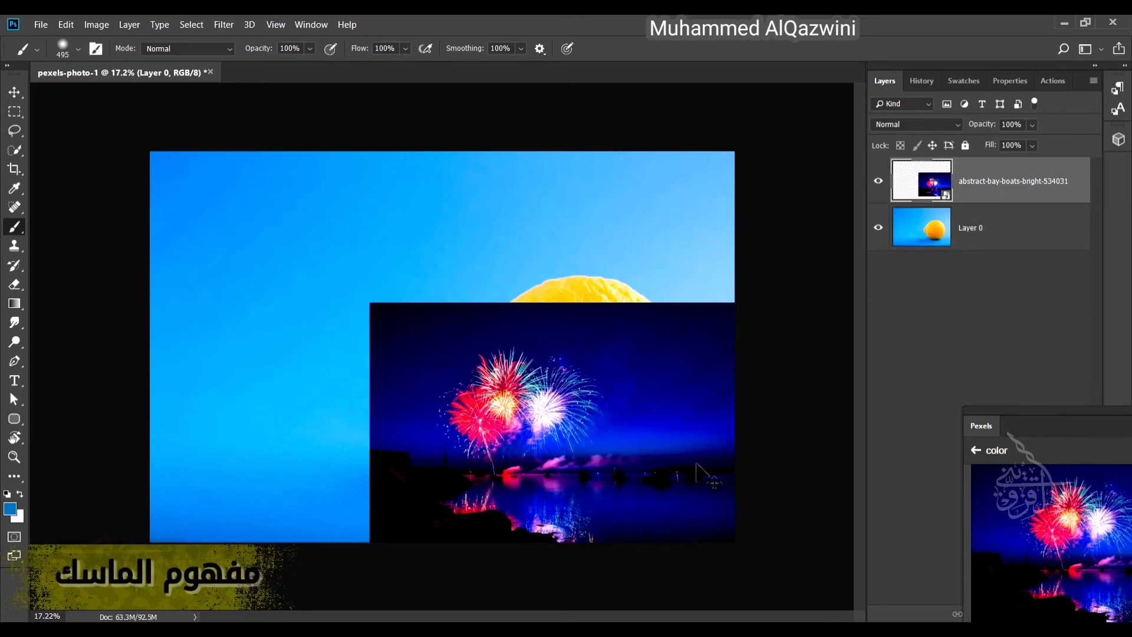
{"action": "key", "text": "ctrl+t"}
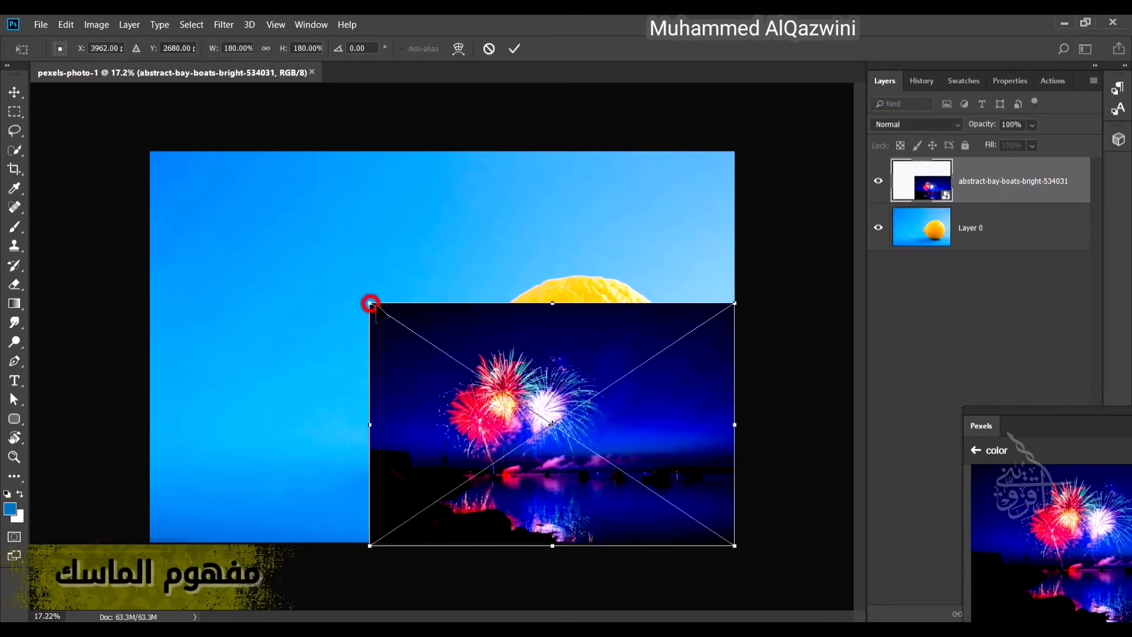
{"action": "left_click_drag", "start_coordinate": [370, 303], "coordinate": [142, 151]}
{"action": "key", "text": "Return"}
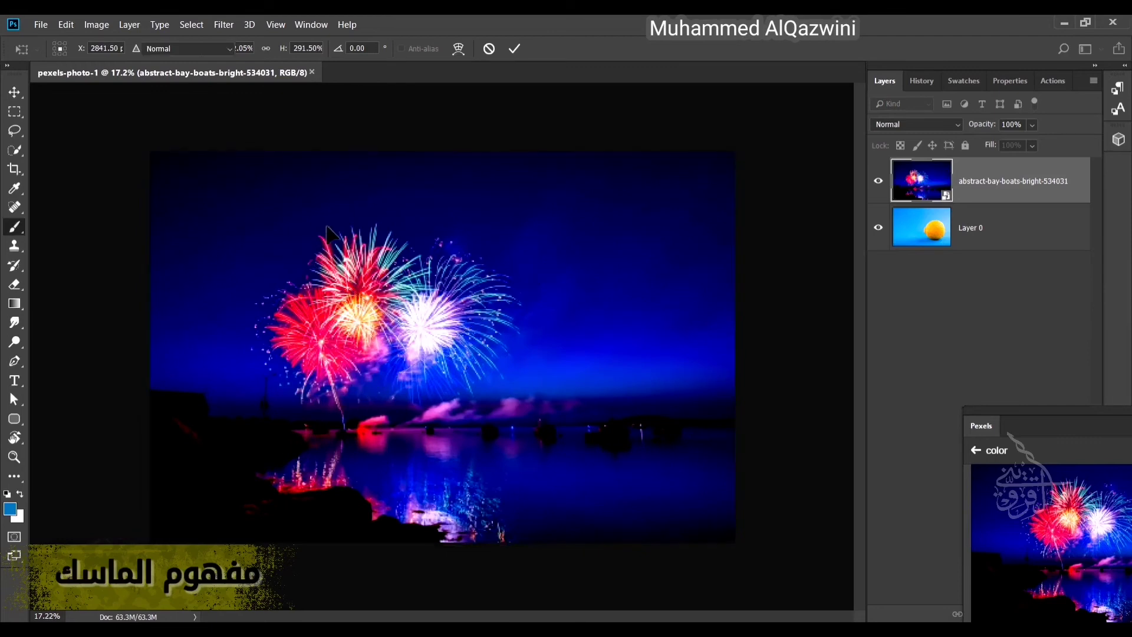
Rasterize the fireworks photo layer and close the Pexels panel.
{"action": "right_click", "coordinate": [985, 195]}
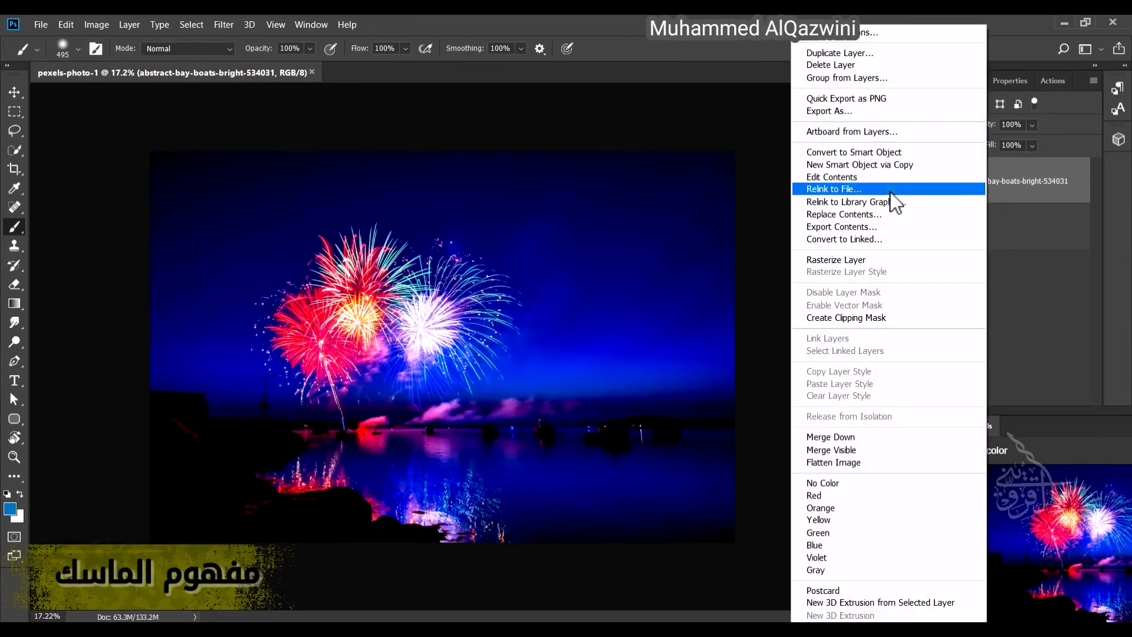
{"action": "left_click", "coordinate": [864, 260]}
{"action": "left_click", "coordinate": [997, 190]}
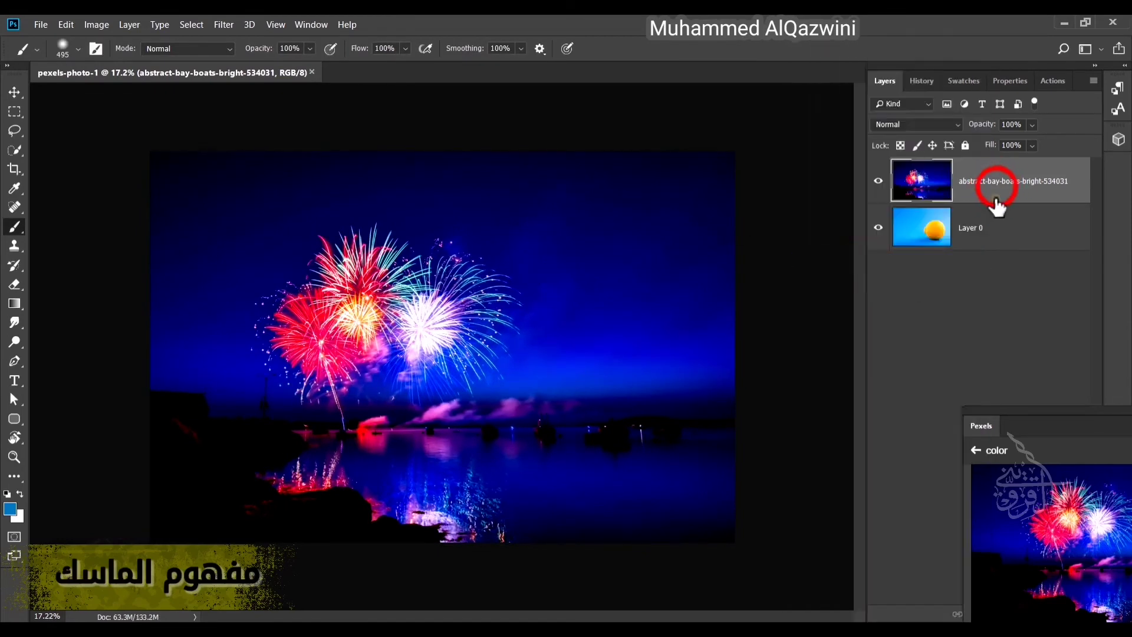
{"action": "left_click_drag", "start_coordinate": [1088, 425], "coordinate": [645, 168]}
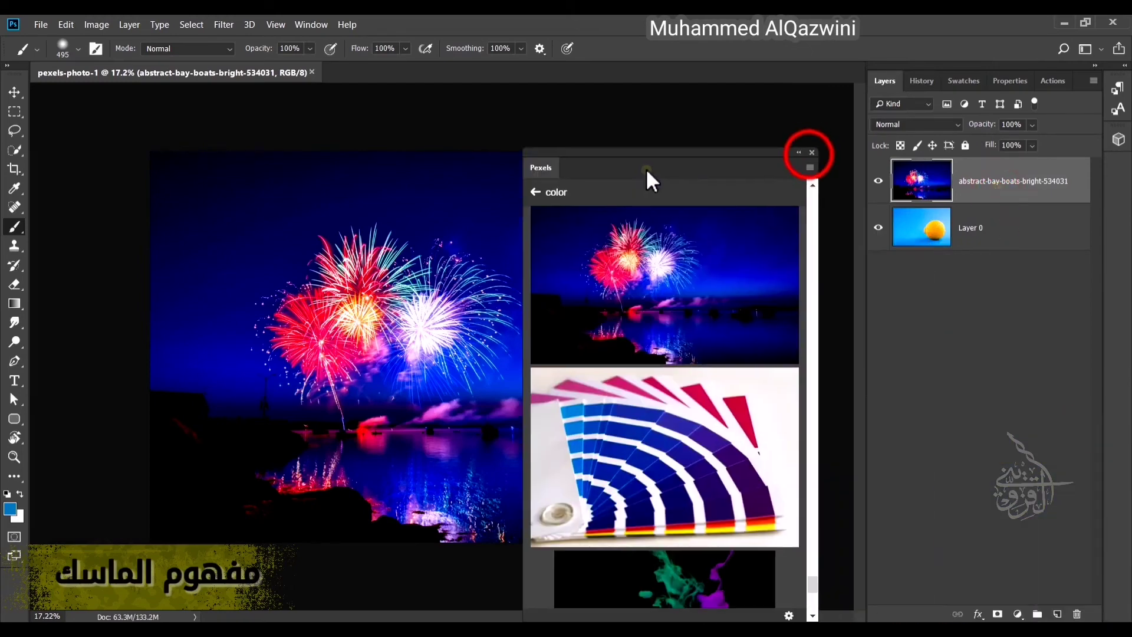
{"action": "left_click", "coordinate": [811, 153]}
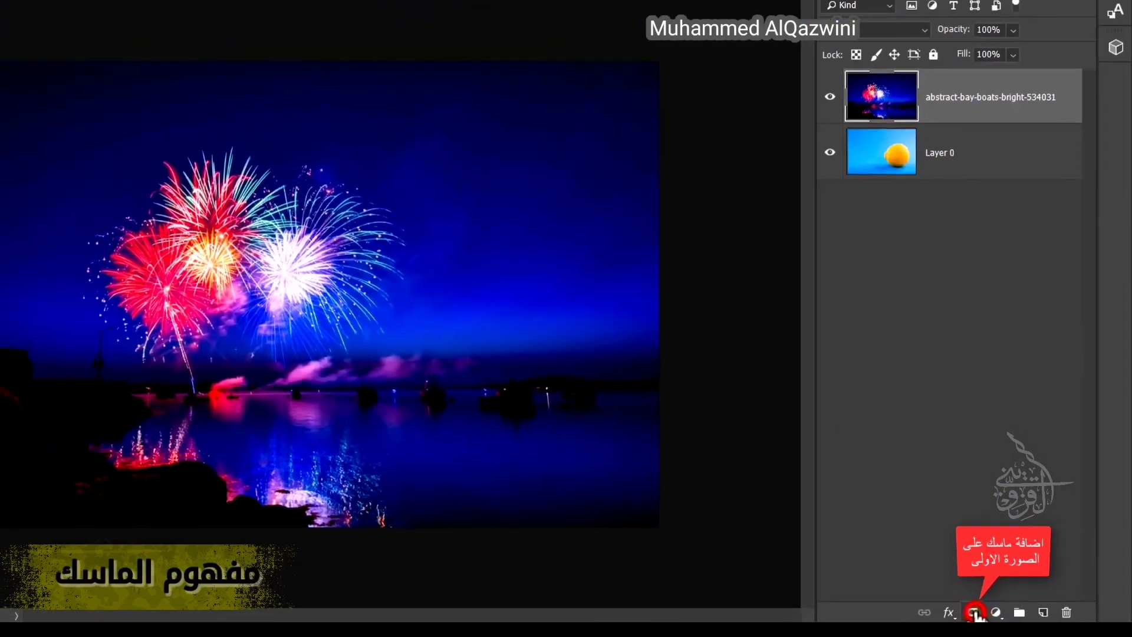
Add a layer mask to the fireworks layer and invert it to black to hide the photo.
{"action": "left_click", "coordinate": [746, 598]}
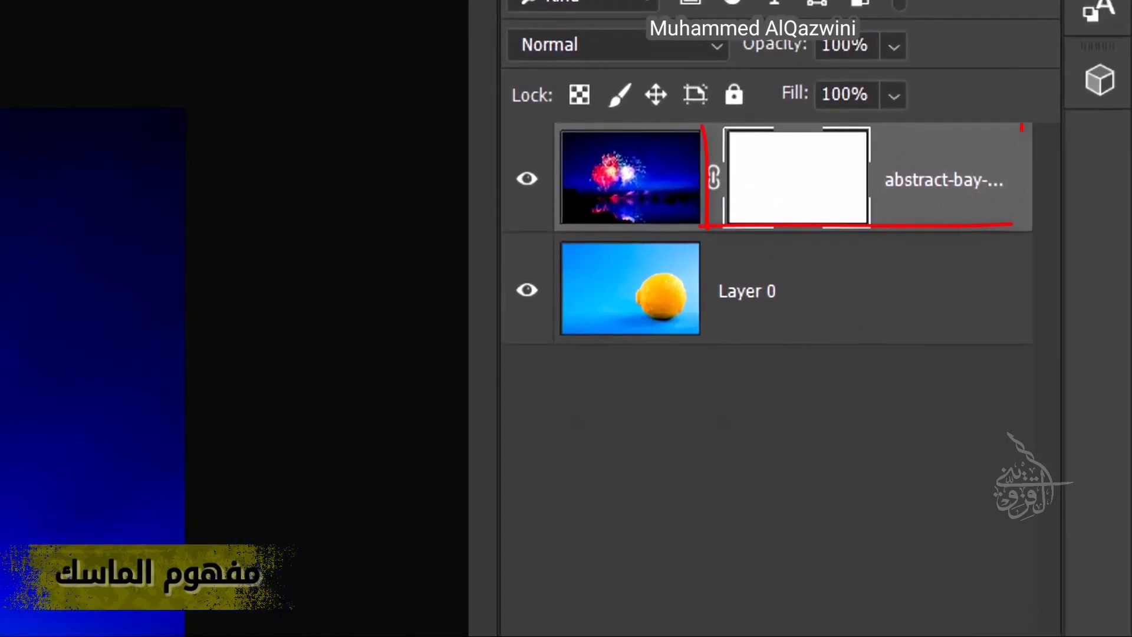
{"action": "left_click", "coordinate": [806, 179]}
{"action": "left_click", "coordinate": [808, 181]}
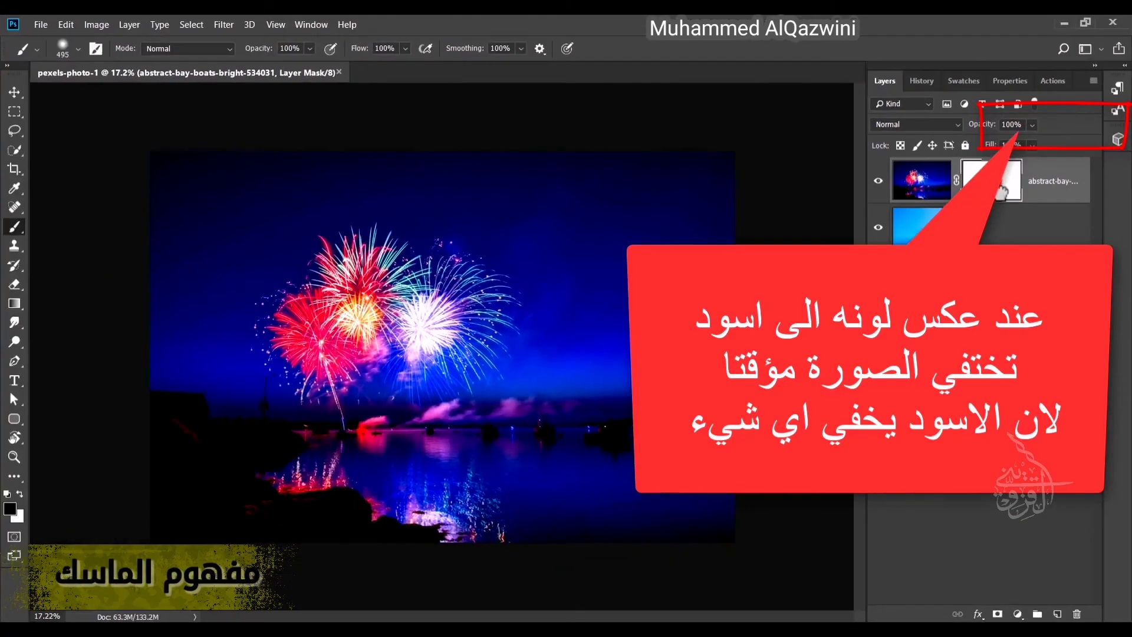
{"action": "key", "text": "ctrl+i"}
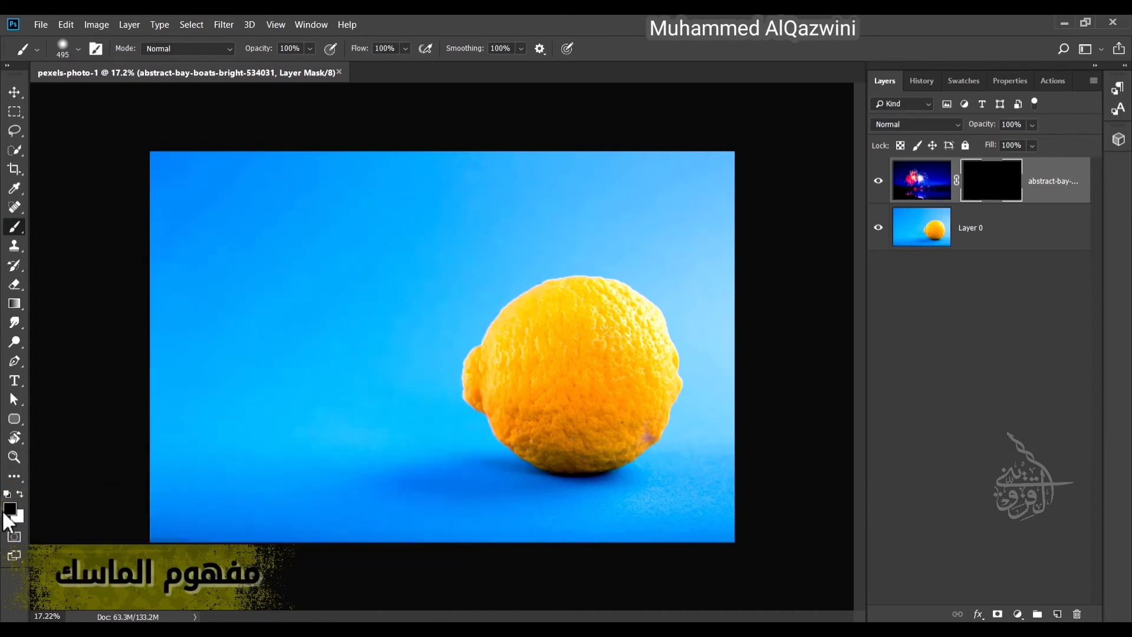
Paint white brush strokes on the fireworks layer's black mask, over the fireworks area and across the lemon, to reveal parts of the photo.
{"action": "left_click", "coordinate": [20, 493]}
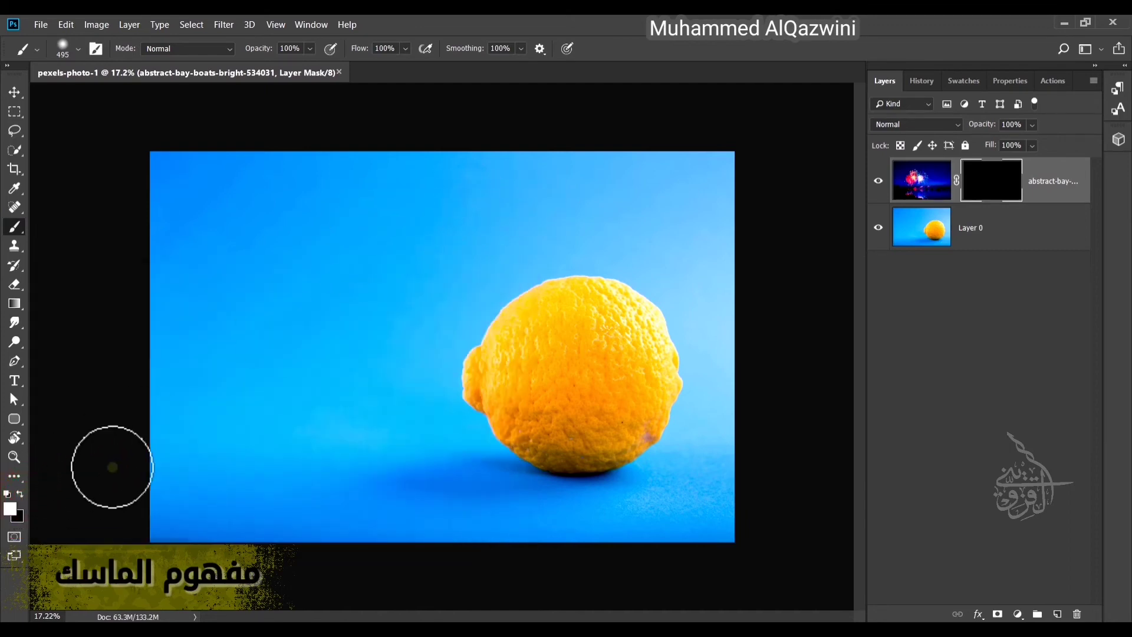
{"action": "mouse_move", "coordinate": [525, 213]}
{"action": "left_mouse_down"}
{"action": "mouse_move", "coordinate": [535, 213]}
{"action": "mouse_move", "coordinate": [301, 273]}
{"action": "mouse_move", "coordinate": [379, 298]}
{"action": "mouse_move", "coordinate": [341, 308]}
{"action": "mouse_move", "coordinate": [306, 346]}
{"action": "mouse_move", "coordinate": [397, 372]}
{"action": "mouse_move", "coordinate": [253, 392]}
{"action": "mouse_move", "coordinate": [382, 423]}
{"action": "mouse_move", "coordinate": [228, 460]}
{"action": "mouse_move", "coordinate": [409, 468]}
{"action": "mouse_move", "coordinate": [298, 501]}
{"action": "mouse_move", "coordinate": [254, 446]}
{"action": "mouse_move", "coordinate": [419, 346]}
{"action": "mouse_move", "coordinate": [242, 230]}
{"action": "mouse_move", "coordinate": [440, 194]}
{"action": "mouse_move", "coordinate": [239, 208]}
{"action": "mouse_move", "coordinate": [253, 251]}
{"action": "left_mouse_up"}
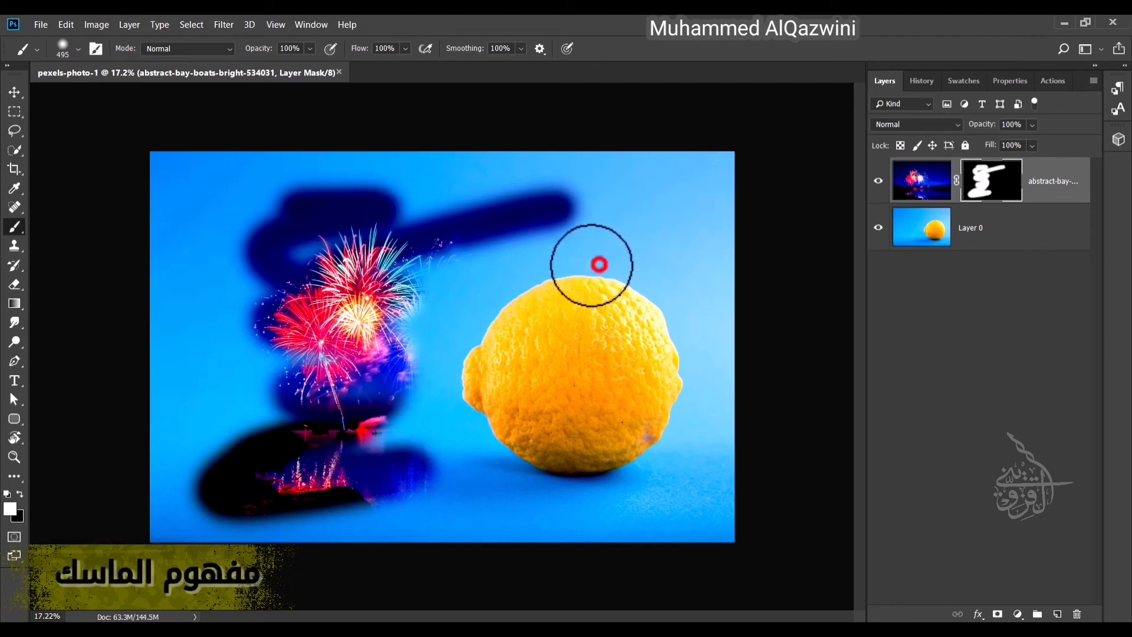
{"action": "mouse_move", "coordinate": [586, 263]}
{"action": "left_mouse_down"}
{"action": "mouse_move", "coordinate": [412, 283]}
{"action": "mouse_move", "coordinate": [530, 295]}
{"action": "left_mouse_up"}
{"action": "mouse_move", "coordinate": [611, 324]}
{"action": "left_mouse_down"}
{"action": "mouse_move", "coordinate": [425, 371]}
{"action": "mouse_move", "coordinate": [602, 409]}
{"action": "mouse_move", "coordinate": [447, 462]}
{"action": "mouse_move", "coordinate": [651, 495]}
{"action": "mouse_move", "coordinate": [493, 523]}
{"action": "mouse_move", "coordinate": [501, 528]}
{"action": "left_mouse_up"}
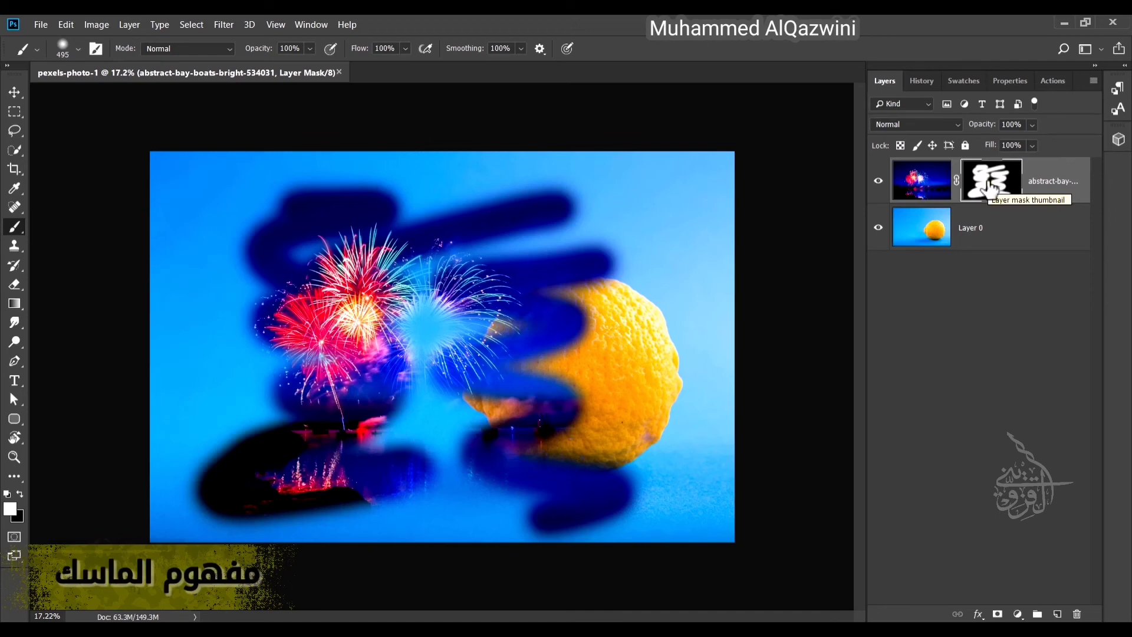
Undo the white strokes on the fireworks layer's mask and invert the mask to white to show the whole photo.
{"action": "key", "text": "ctrl+z"}
{"action": "key", "text": "ctrl+shift+z"}
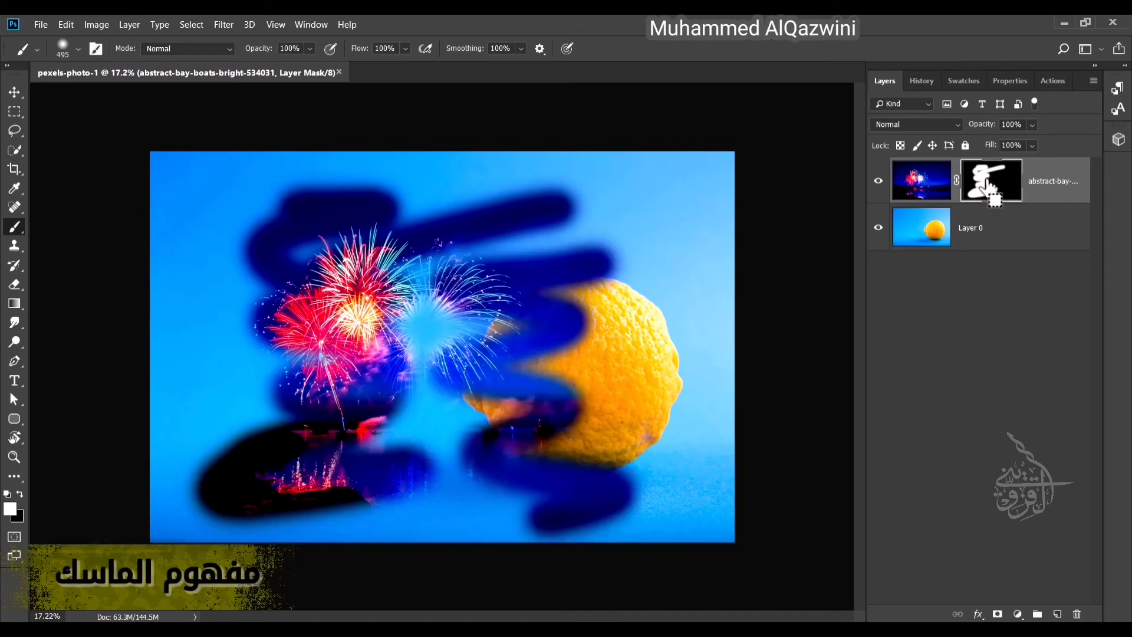
{"action": "key", "text": "ctrl+alt+z"}
{"action": "key", "text": "ctrl+alt+z"}
{"action": "left_click", "coordinate": [987, 182]}
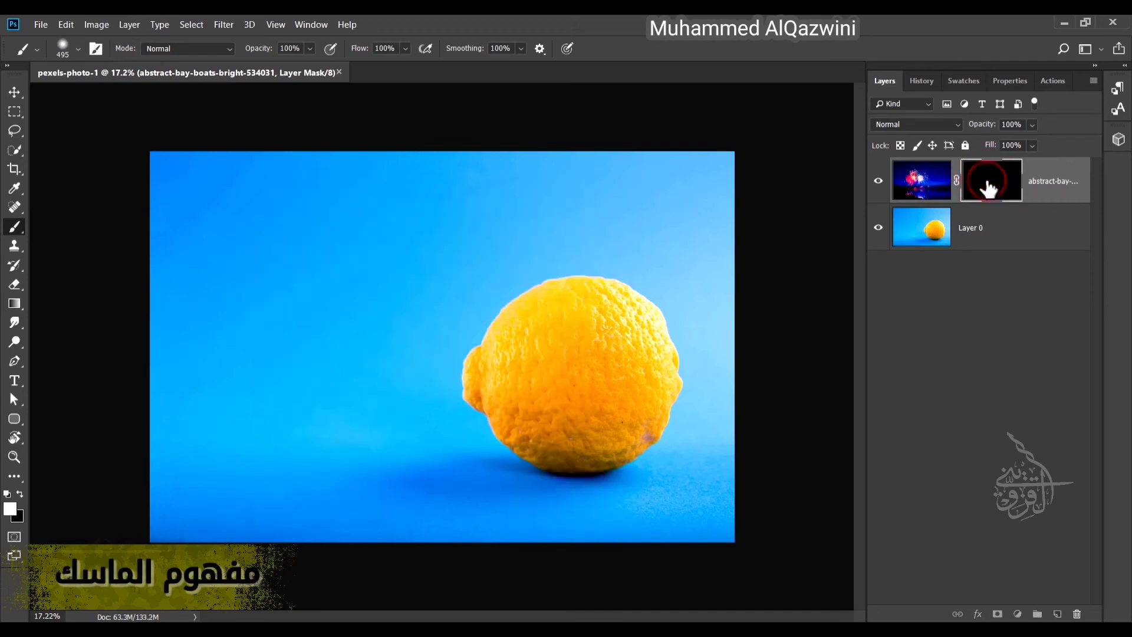
{"action": "key", "text": "ctrl+i"}
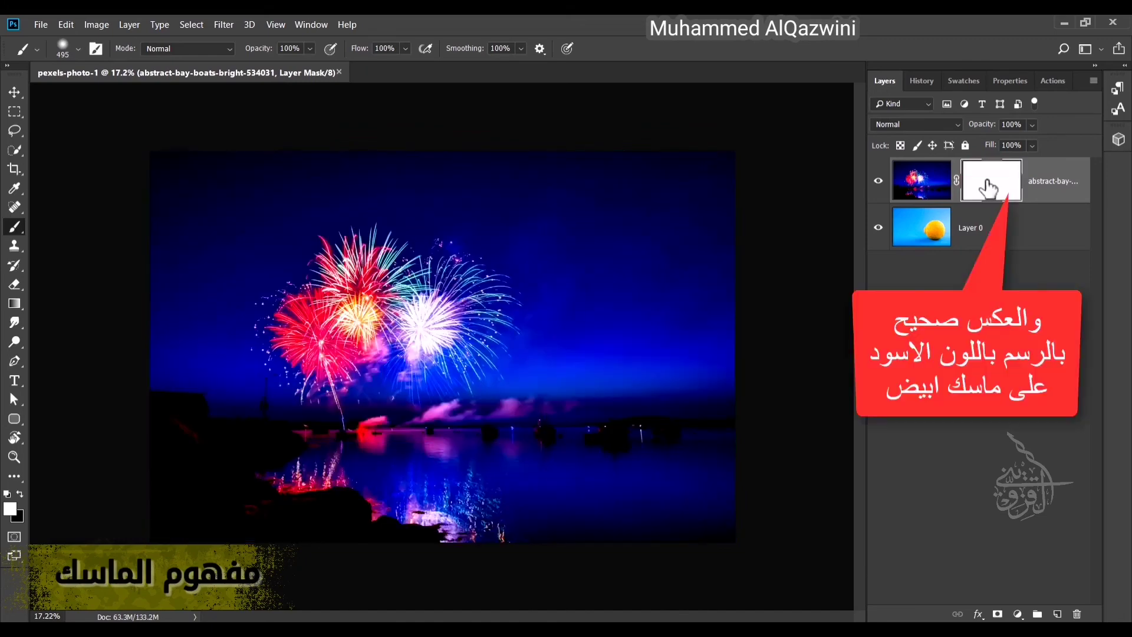
Switch the foreground color to black and paint on the fireworks layer's white mask to reveal the lemon beneath.
{"action": "left_click", "coordinate": [510, 306]}
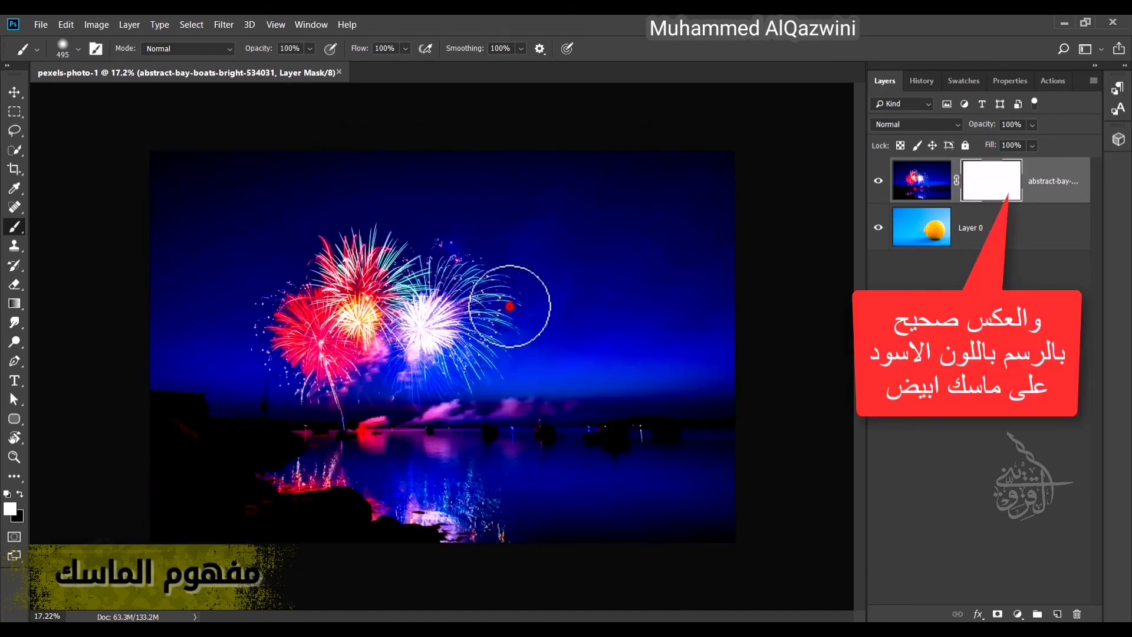
{"action": "left_click", "coordinate": [21, 493]}
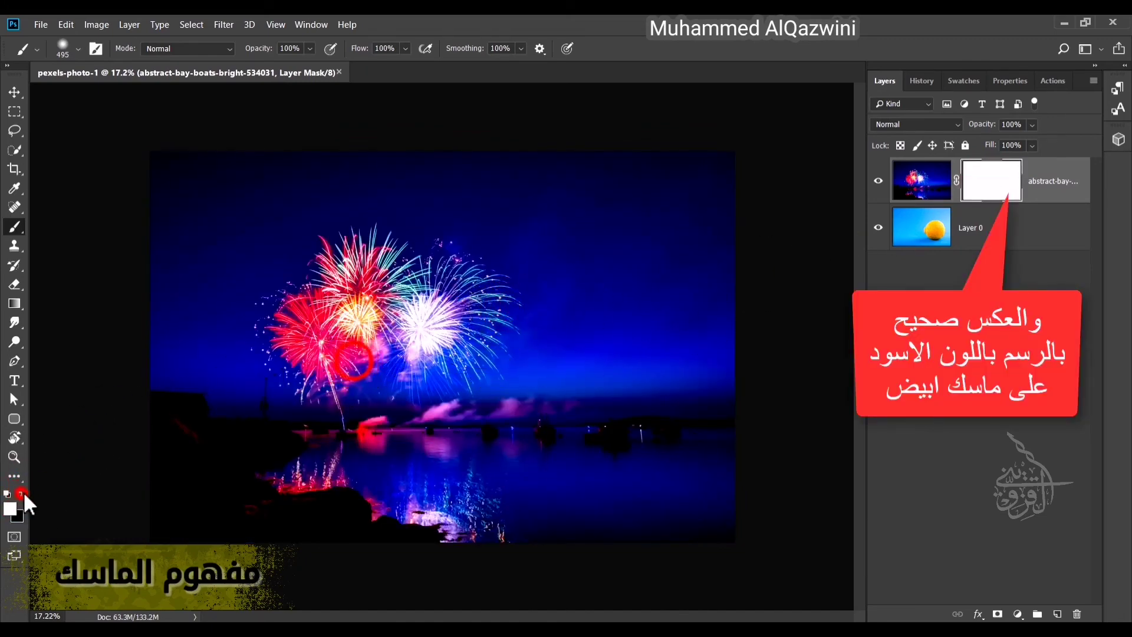
{"action": "mouse_move", "coordinate": [303, 379]}
{"action": "left_mouse_down"}
{"action": "mouse_move", "coordinate": [576, 324]}
{"action": "mouse_move", "coordinate": [533, 379]}
{"action": "mouse_move", "coordinate": [401, 377]}
{"action": "mouse_move", "coordinate": [602, 399]}
{"action": "mouse_move", "coordinate": [467, 404]}
{"action": "mouse_move", "coordinate": [455, 434]}
{"action": "mouse_move", "coordinate": [652, 411]}
{"action": "mouse_move", "coordinate": [531, 277]}
{"action": "mouse_move", "coordinate": [531, 451]}
{"action": "left_mouse_up"}
{"action": "mouse_move", "coordinate": [653, 368]}
{"action": "left_mouse_down"}
{"action": "mouse_move", "coordinate": [623, 315]}
{"action": "mouse_move", "coordinate": [527, 299]}
{"action": "mouse_move", "coordinate": [493, 380]}
{"action": "mouse_move", "coordinate": [598, 408]}
{"action": "mouse_move", "coordinate": [626, 352]}
{"action": "mouse_move", "coordinate": [567, 277]}
{"action": "mouse_move", "coordinate": [585, 277]}
{"action": "mouse_move", "coordinate": [678, 364]}
{"action": "mouse_move", "coordinate": [655, 453]}
{"action": "mouse_move", "coordinate": [563, 477]}
{"action": "mouse_move", "coordinate": [559, 336]}
{"action": "left_mouse_up"}
{"action": "mouse_move", "coordinate": [518, 278]}
{"action": "left_mouse_down"}
{"action": "mouse_move", "coordinate": [474, 344]}
{"action": "mouse_move", "coordinate": [501, 438]}
{"action": "mouse_move", "coordinate": [566, 466]}
{"action": "left_mouse_up"}
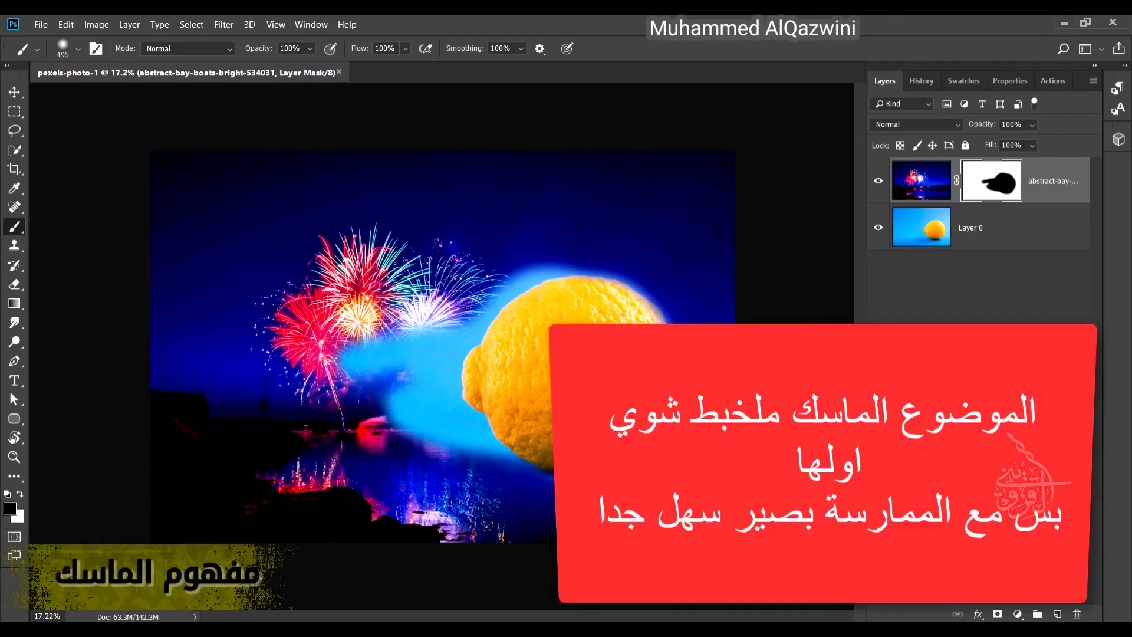
Undo the black strokes and invert the fireworks layer's mask to black to hide the photo.
{"action": "key", "text": "ctrl+z"}
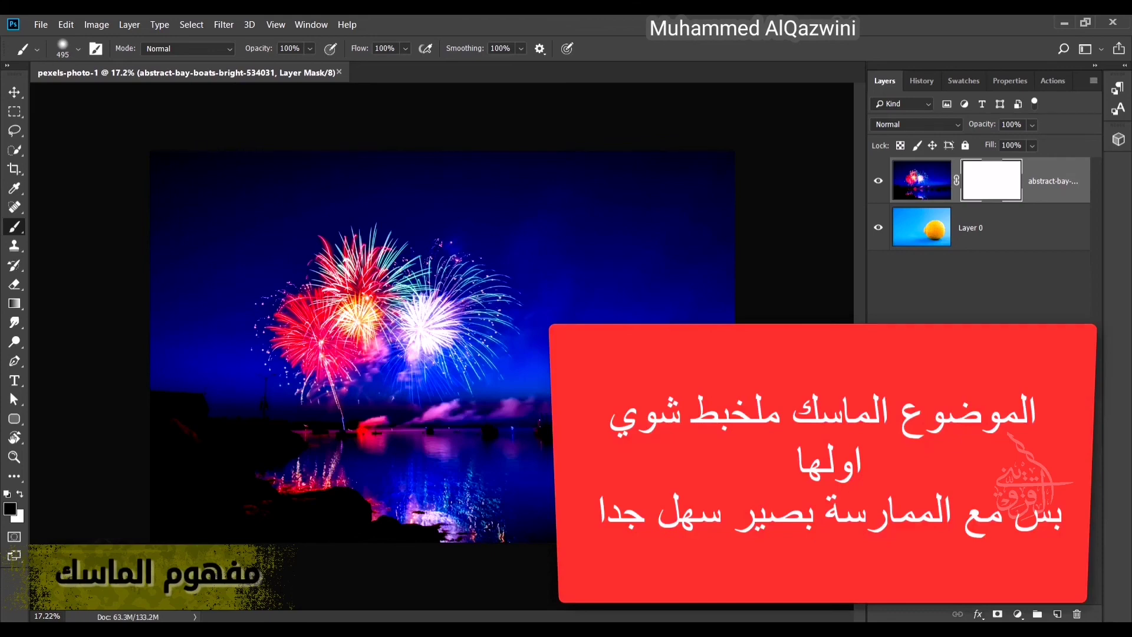
{"action": "key", "text": "ctrl+i"}
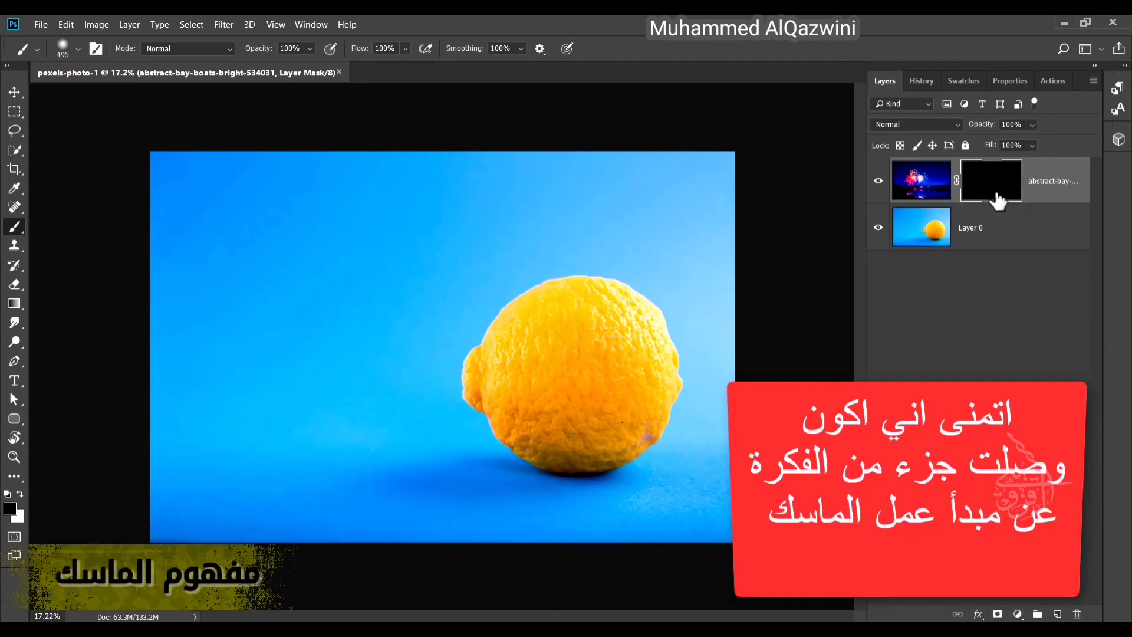
Switch the foreground color to white and paint on the black mask above and left of the lemon to reveal the fireworks.
{"action": "left_click", "coordinate": [19, 493]}
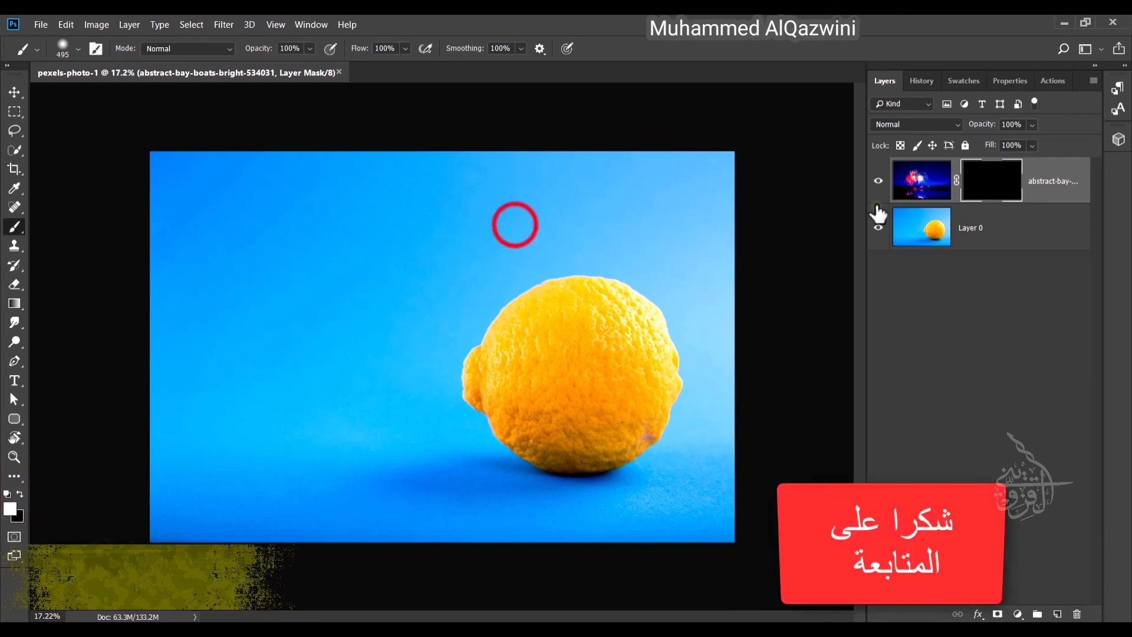
{"action": "mouse_move", "coordinate": [514, 225]}
{"action": "left_mouse_down"}
{"action": "mouse_move", "coordinate": [556, 215]}
{"action": "mouse_move", "coordinate": [366, 252]}
{"action": "mouse_move", "coordinate": [361, 336]}
{"action": "mouse_move", "coordinate": [340, 261]}
{"action": "left_mouse_up"}
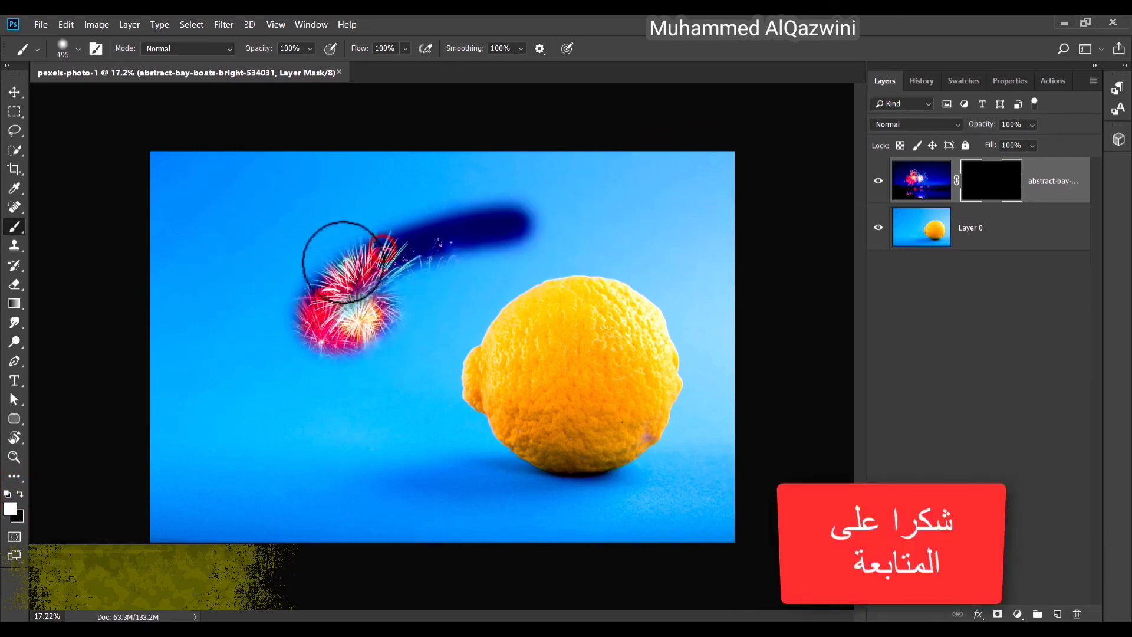